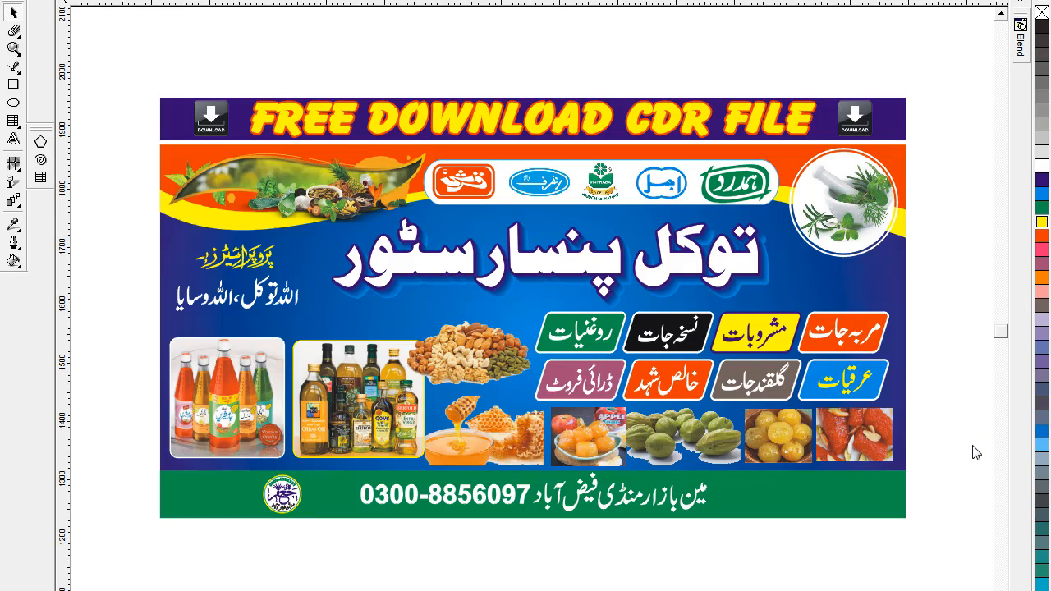
- Examine the banner's brand logos, the round mortar-and-herbs image and the leaf-shaped herb artwork
scroll(532, 308, right, 1)
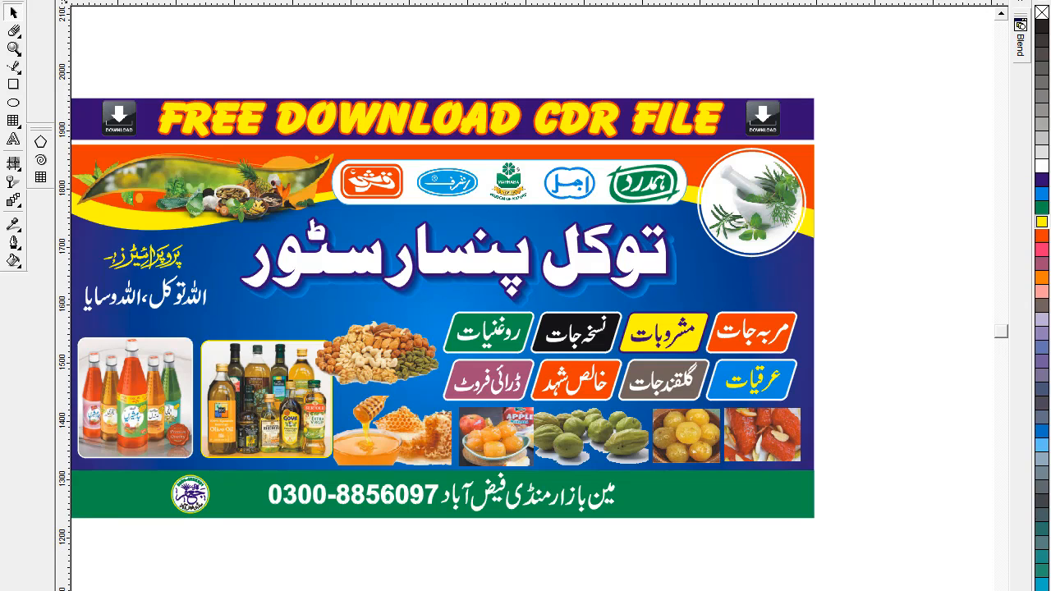
scroll(352, 352, left, 1)
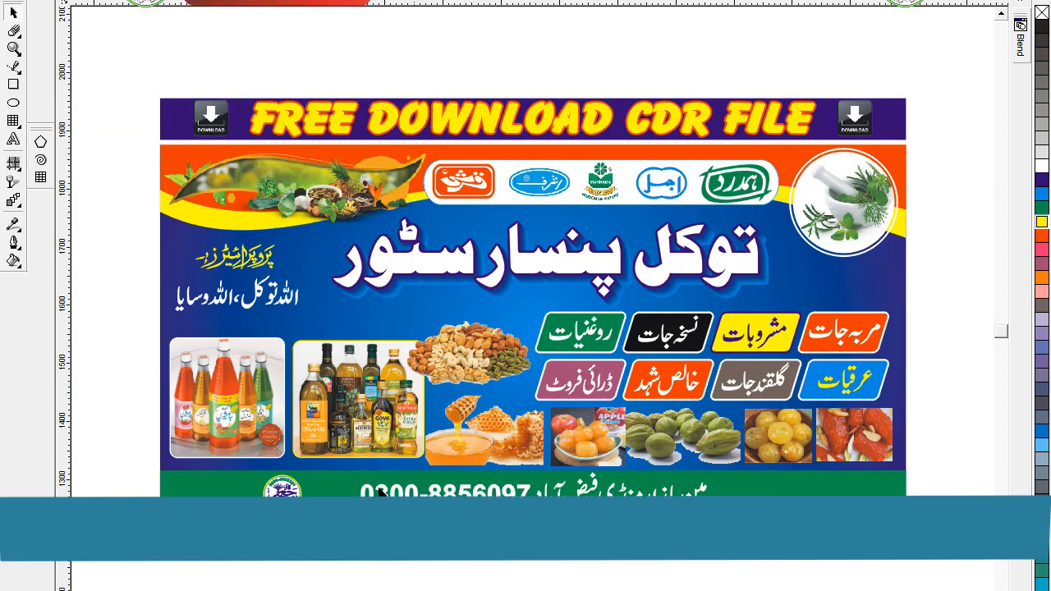
click(469, 184)
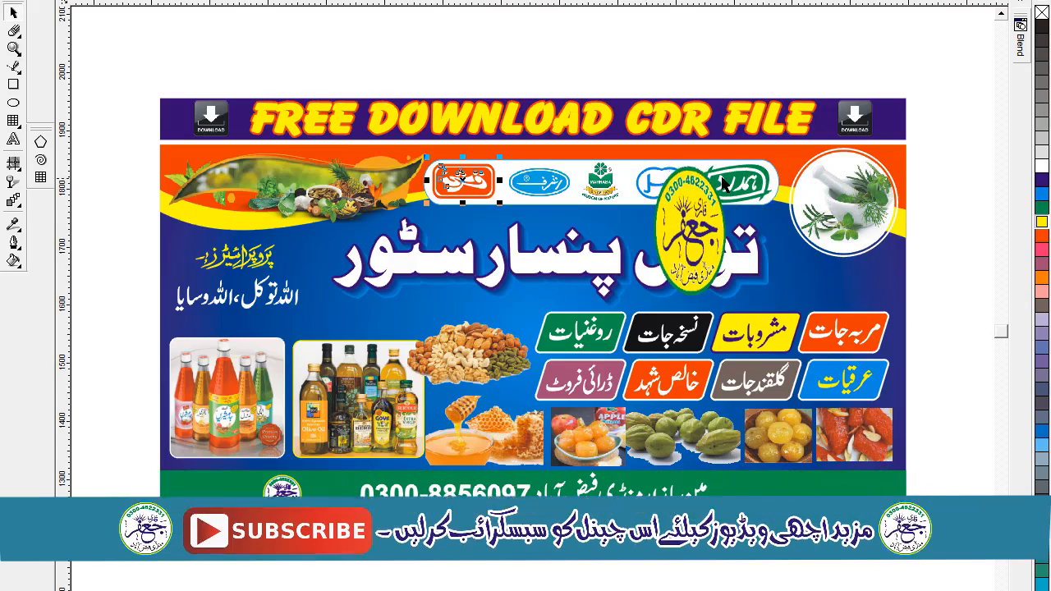
click(675, 187)
click(542, 186)
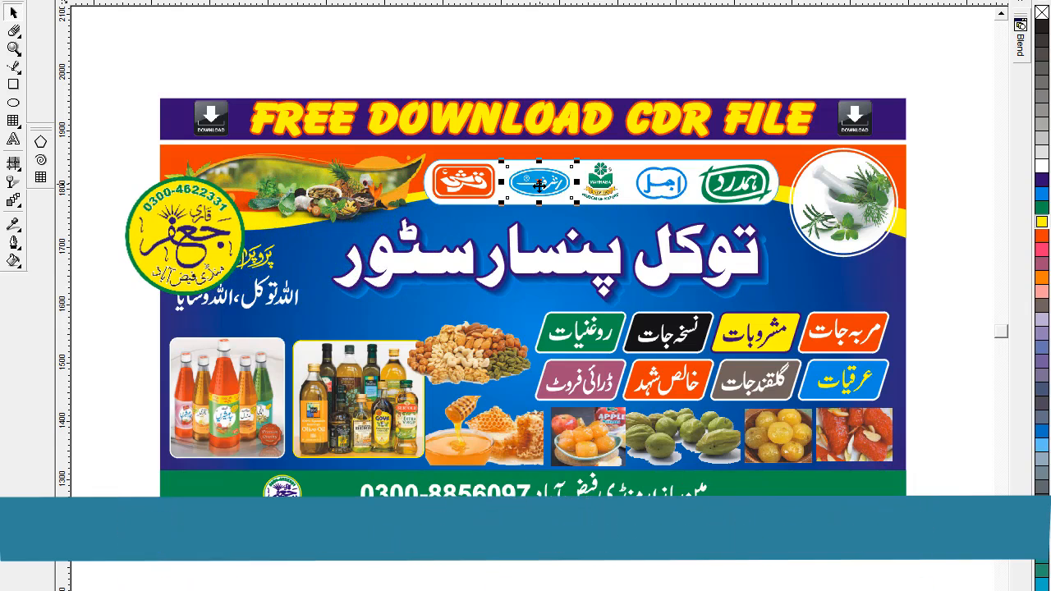
click(825, 201)
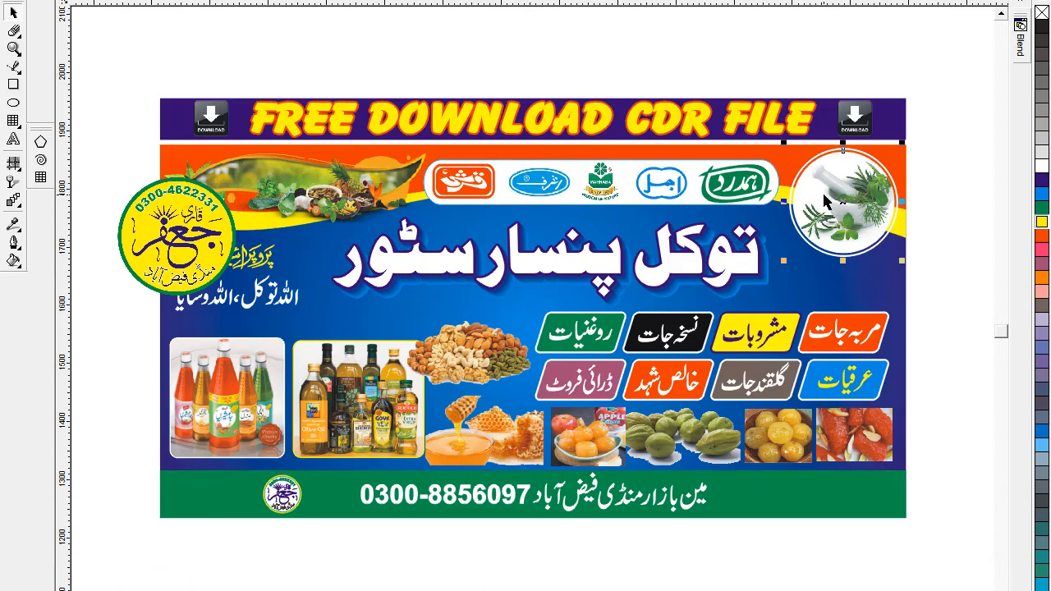
click(256, 170)
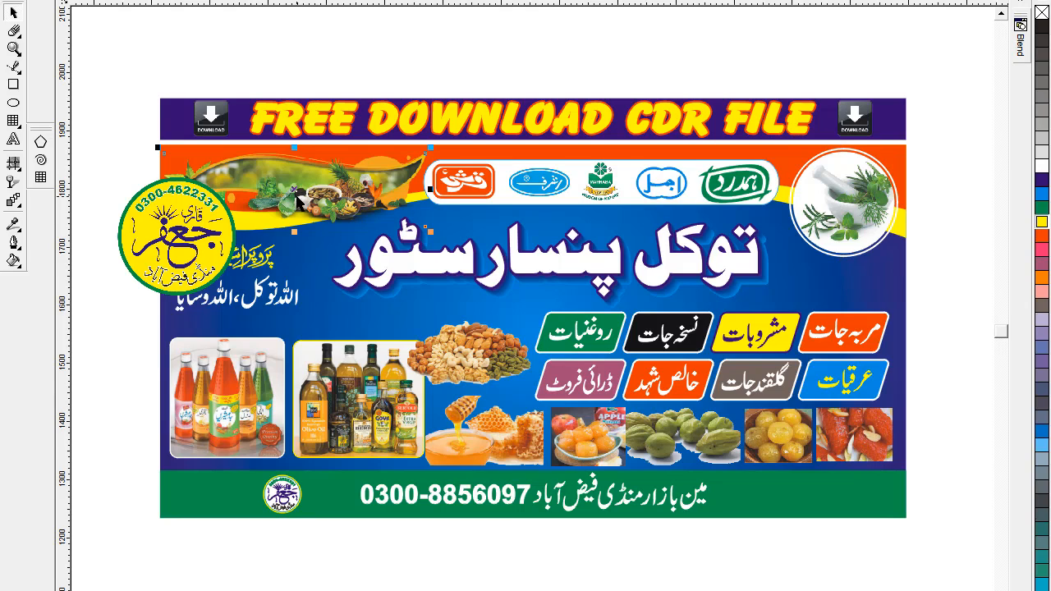
- Try moving the herb artwork out above the banner, and undo the move
drag(299, 191, 263, 34)
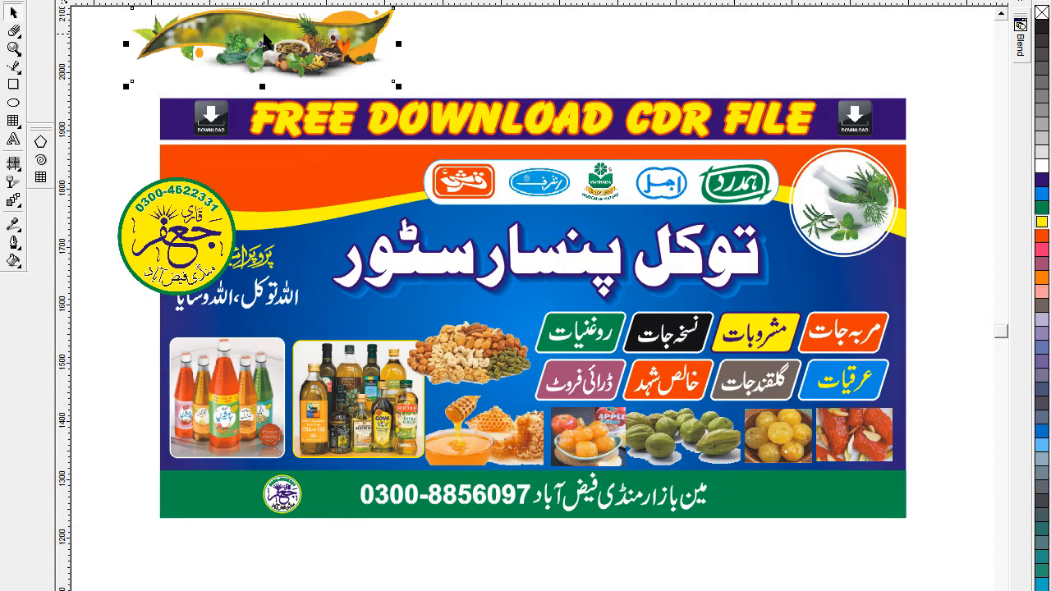
key(ctrl+z)
click(188, 57)
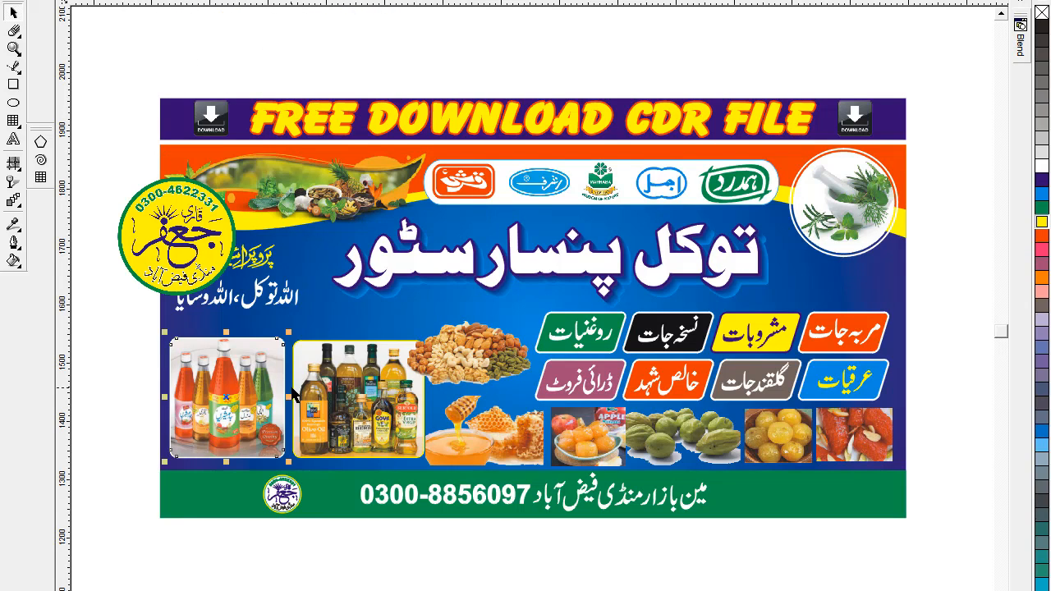
- Examine the product pictures along the lower banner: bottles, oils, nuts, honey and preserved fruits
click(476, 345)
click(499, 423)
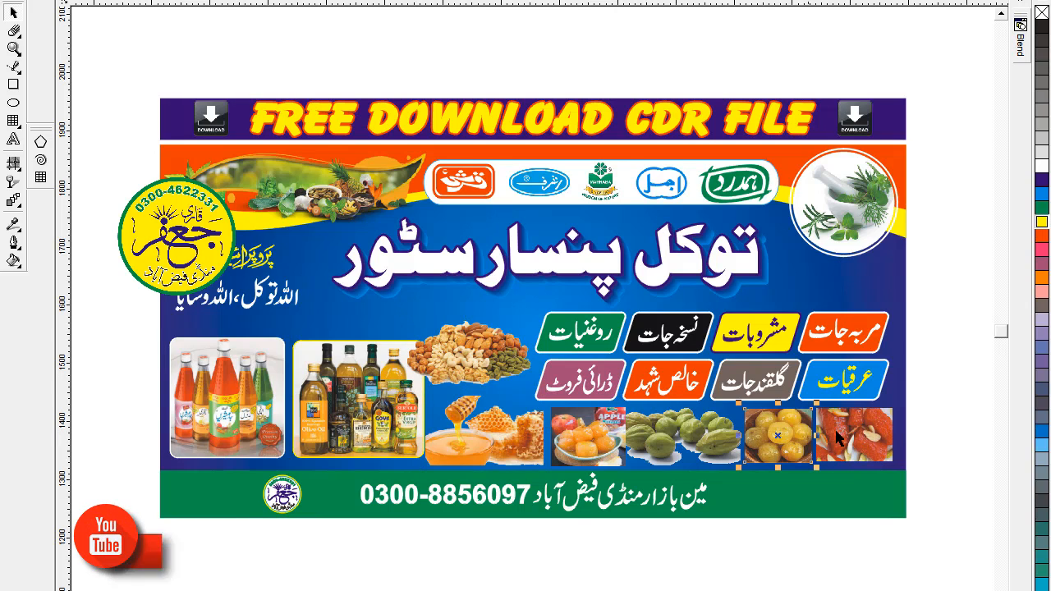
click(648, 439)
click(597, 438)
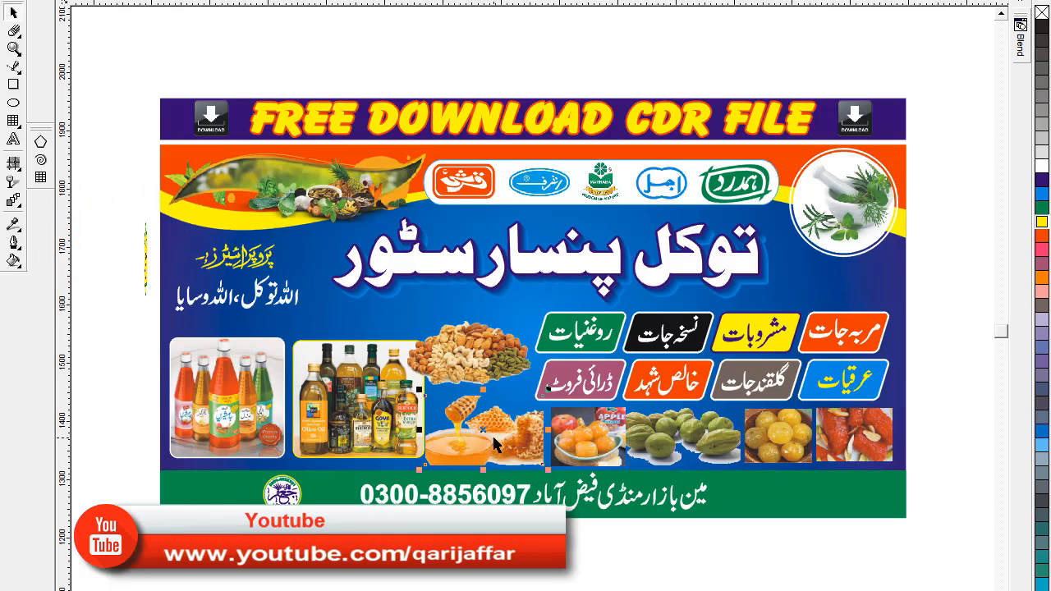
click(470, 373)
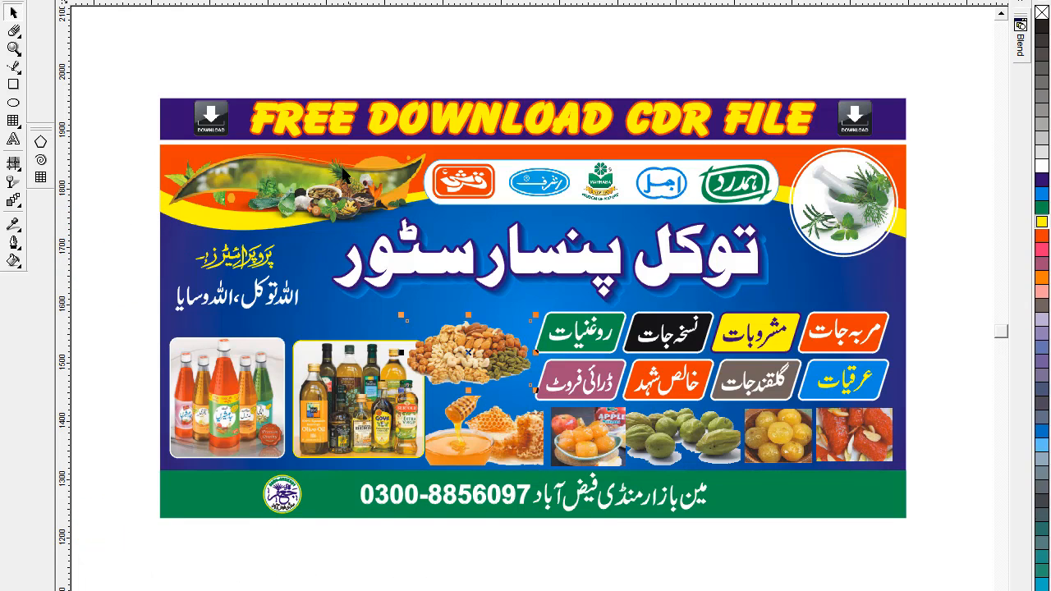
click(257, 57)
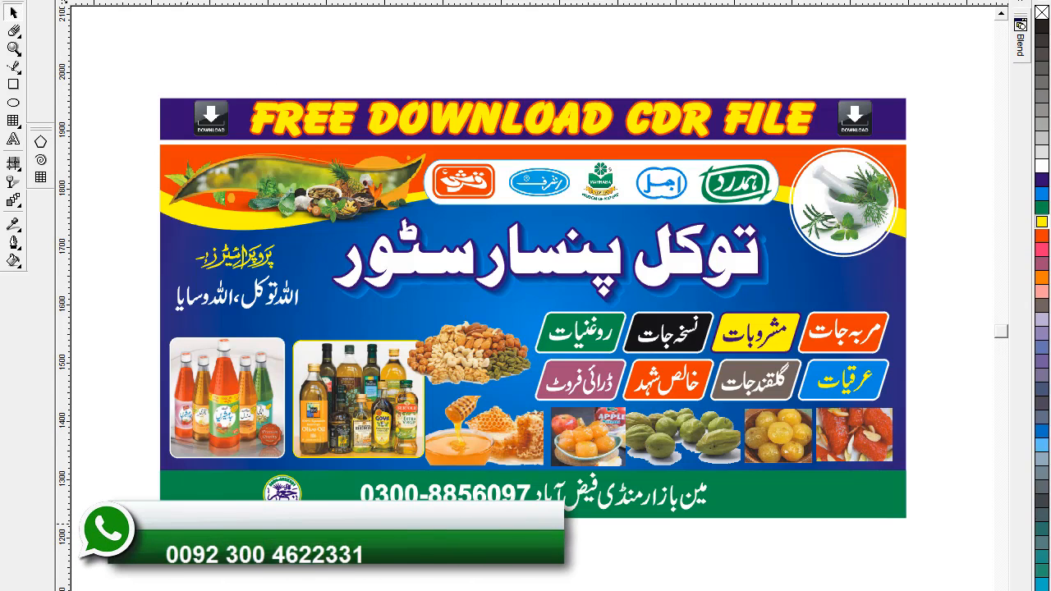
click(345, 427)
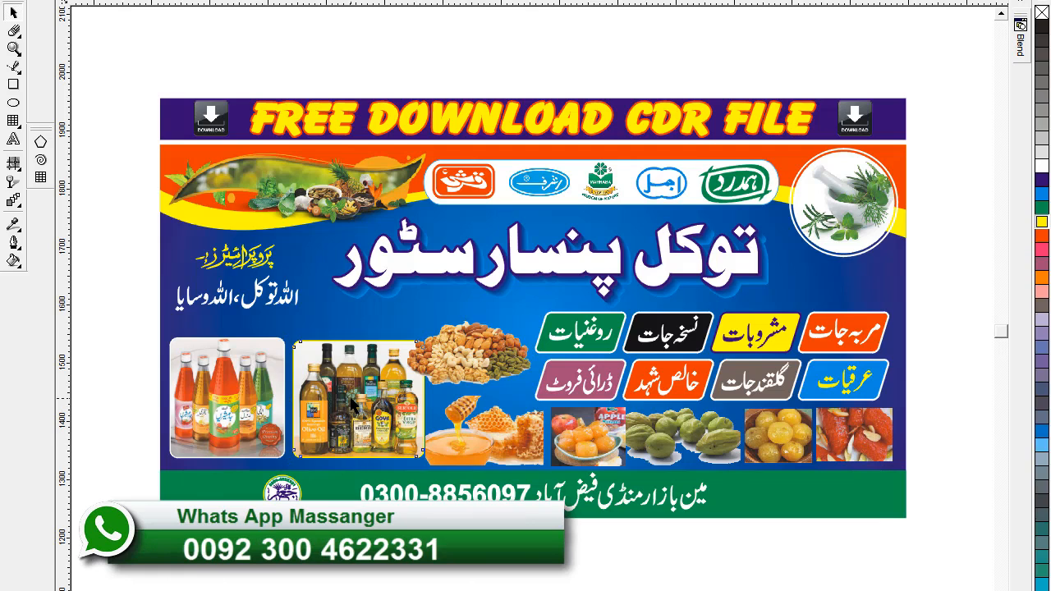
drag(141, 574, 103, 262)
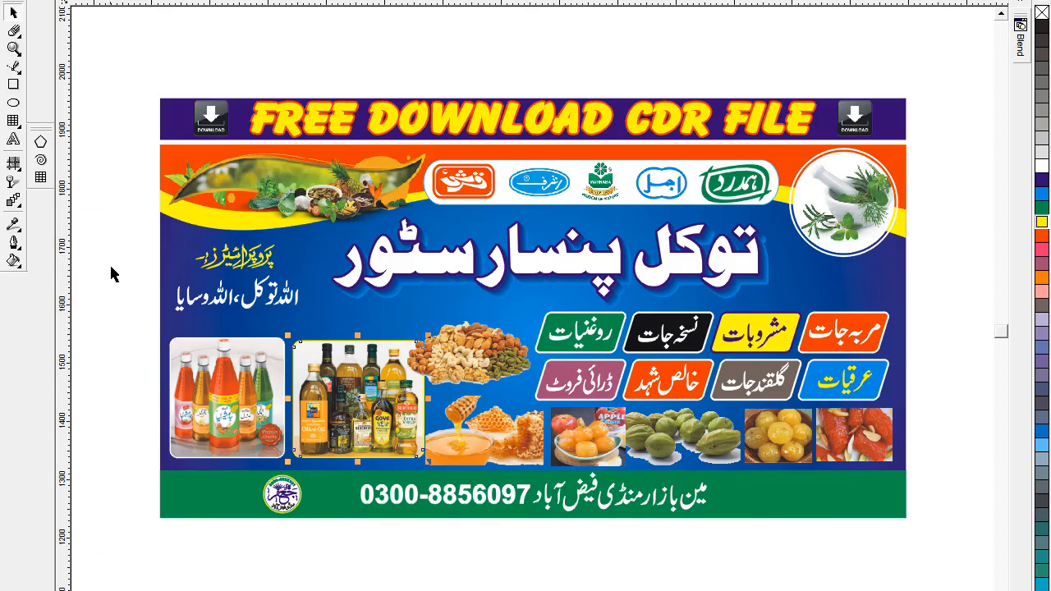
- Try moving the green Hamdard logo and the red Qarshi logo off the white logo strip
click(741, 185)
drag(737, 181, 835, 282)
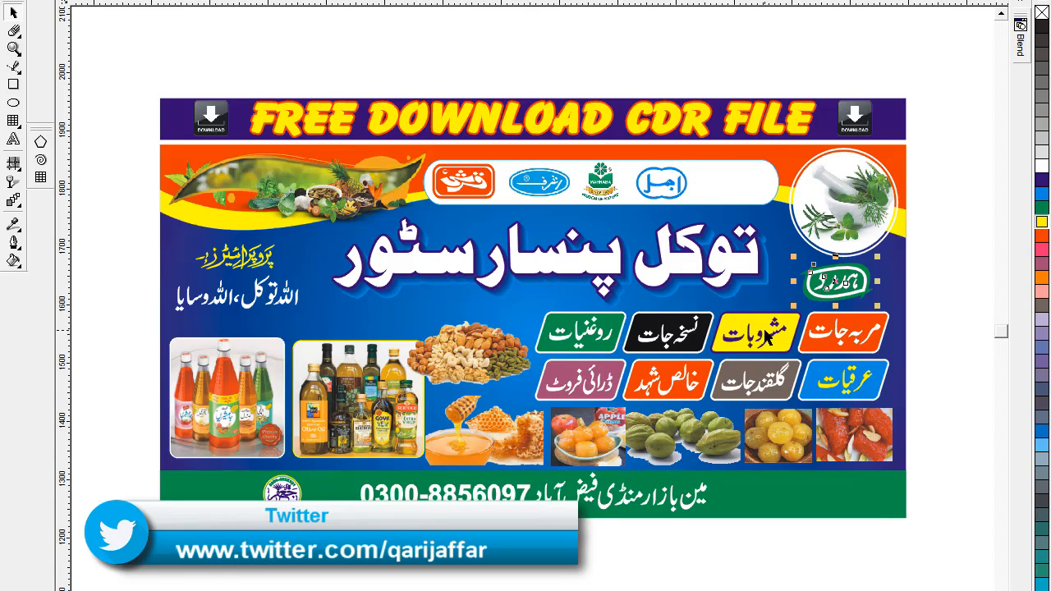
click(470, 182)
drag(466, 180, 311, 246)
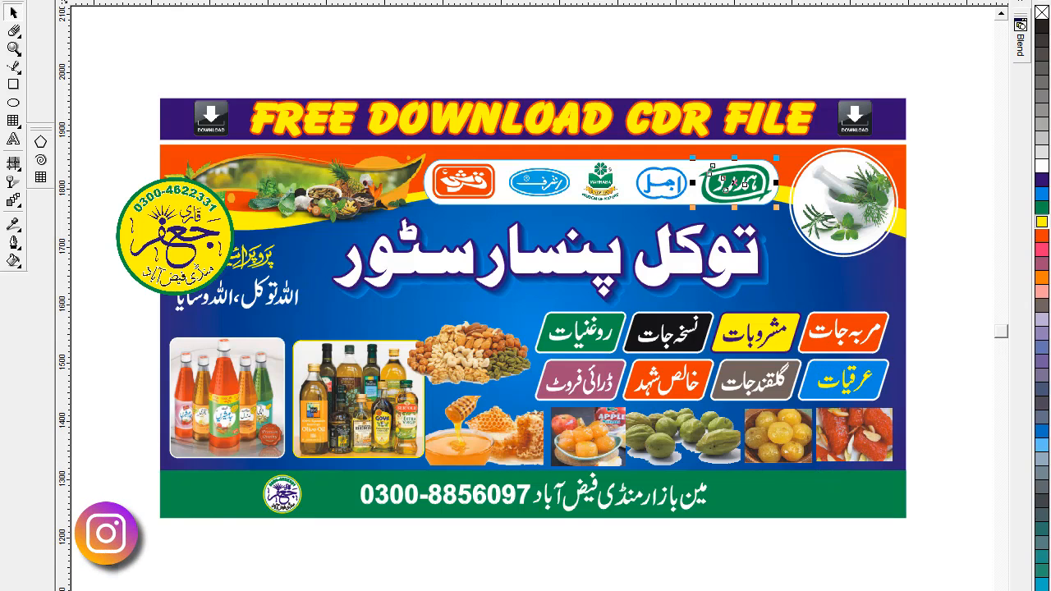
click(987, 590)
click(864, 501)
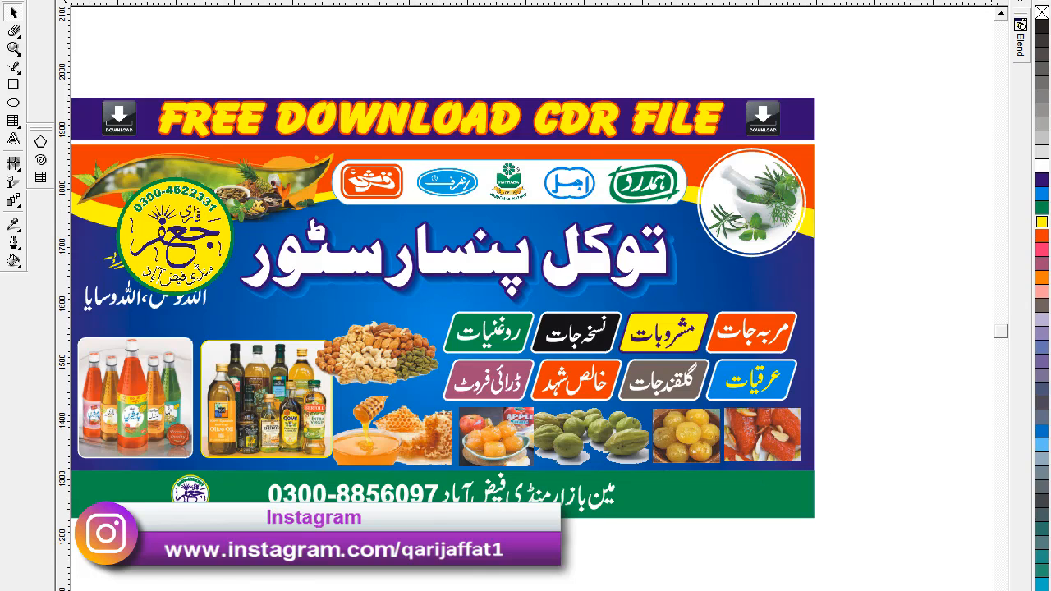
click(988, 589)
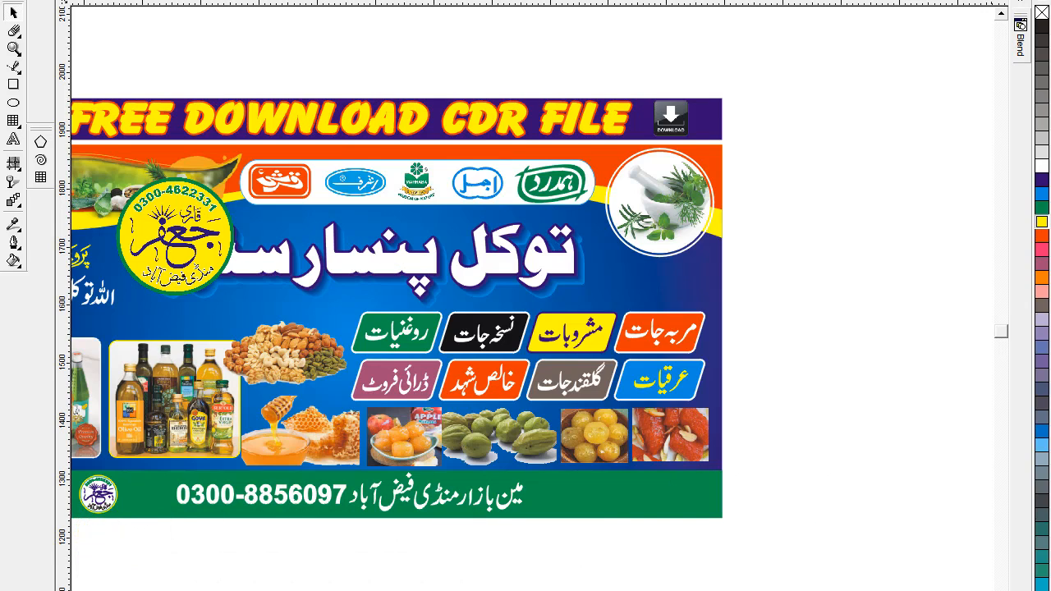
scroll(532, 307, left, 2)
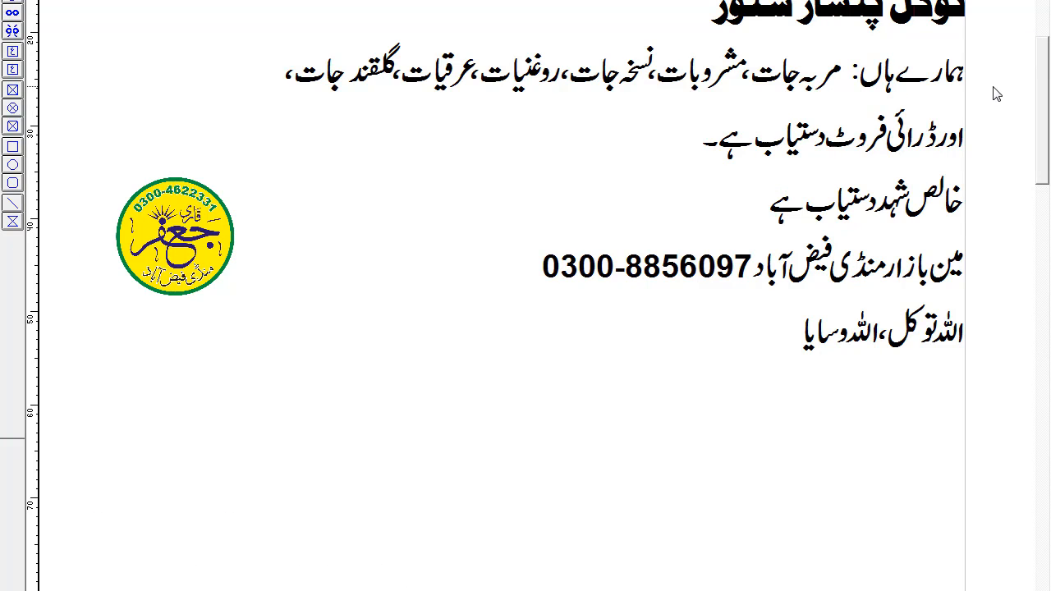
- Copy the Urdu store text block from the InPage page and switch back to CorelDRAW
scroll(1041, 140, up, 1)
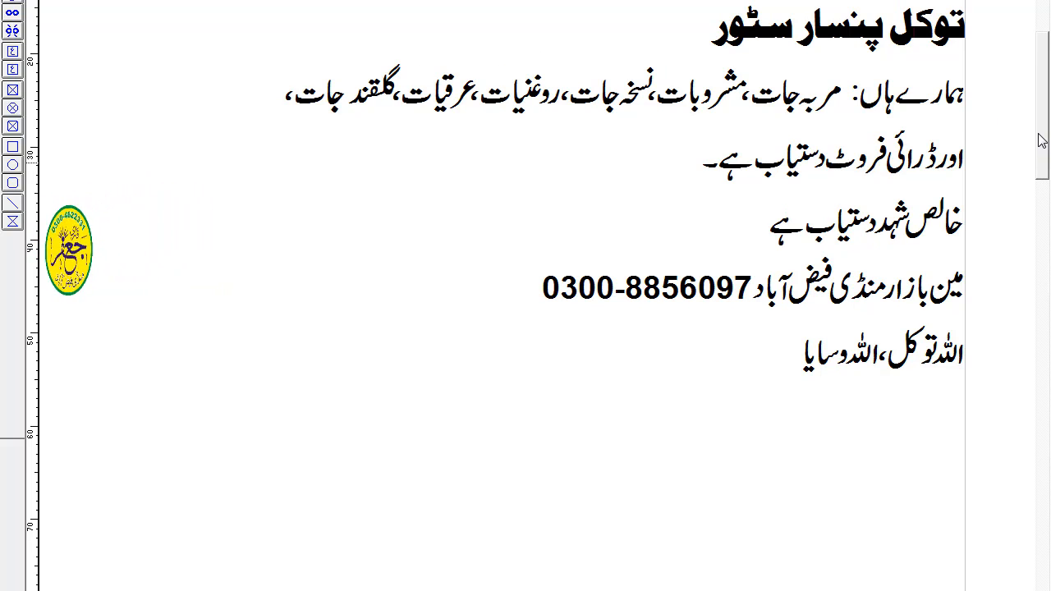
scroll(1041, 140, up, 1)
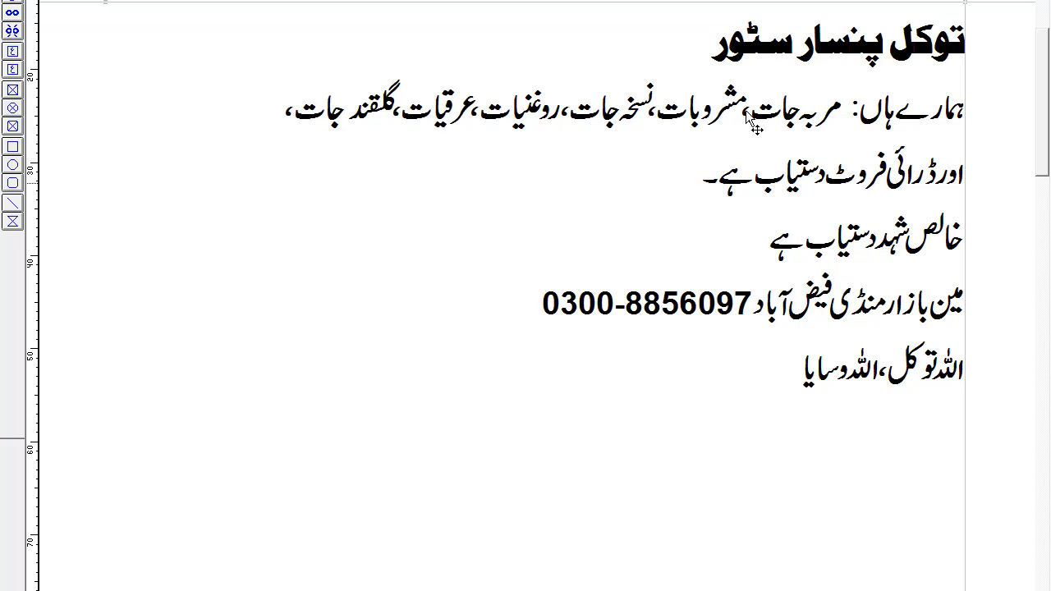
right_click(163, 197)
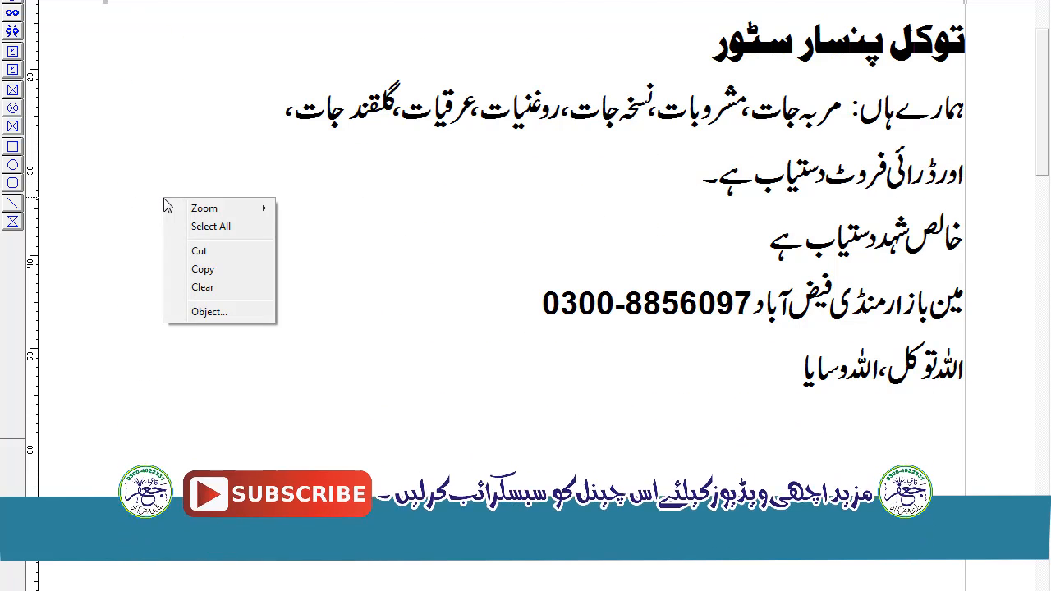
click(208, 270)
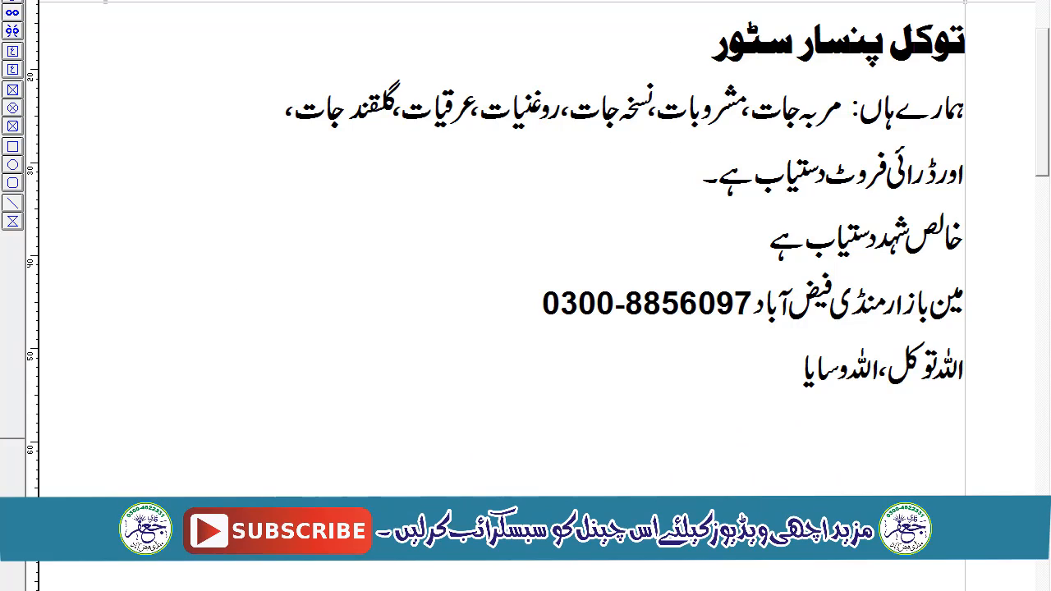
key(alt+Tab)
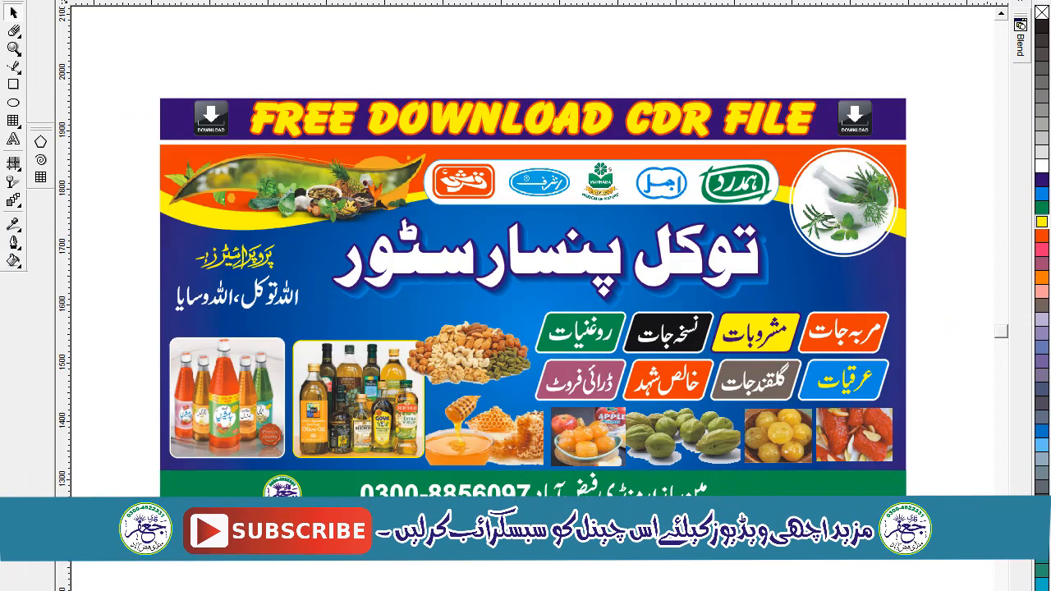
- Paste the copied Urdu text, enlarge it and place it in the empty area beside the banner's right edge
scroll(791, 298, right, 5)
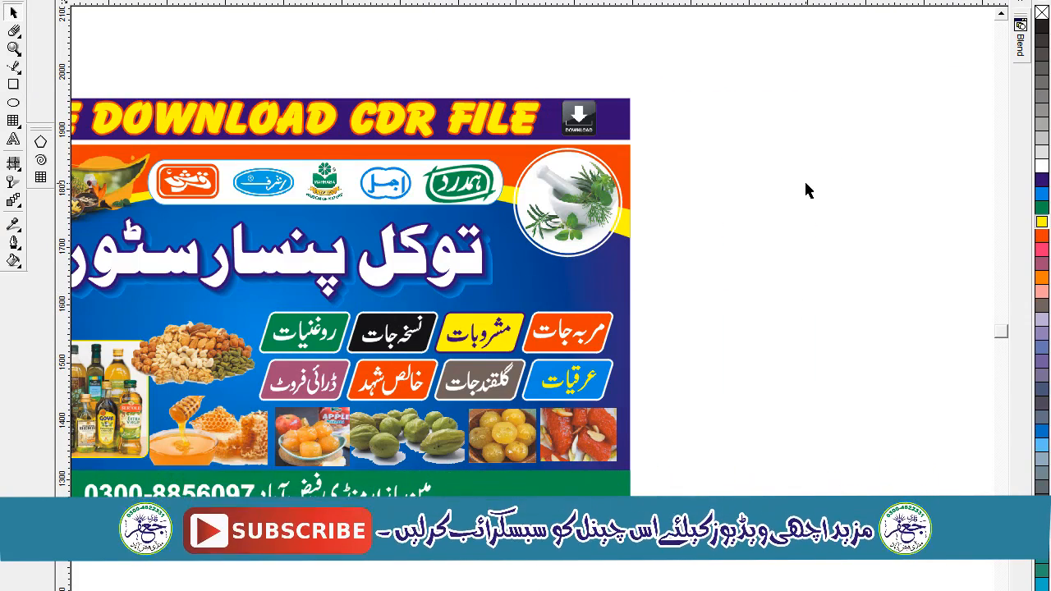
right_click(805, 186)
click(845, 292)
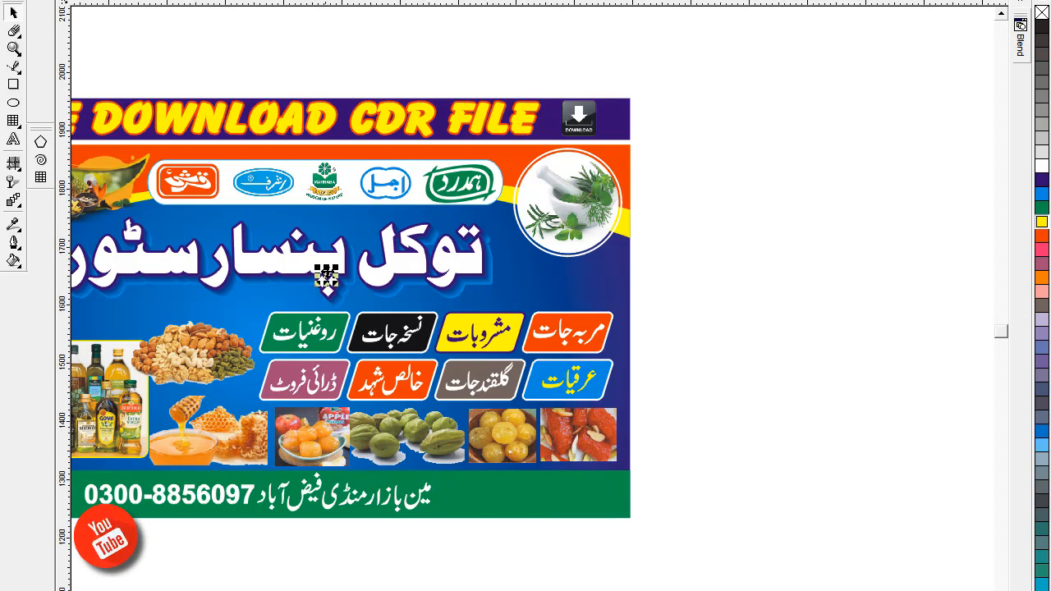
drag(336, 269, 478, 144)
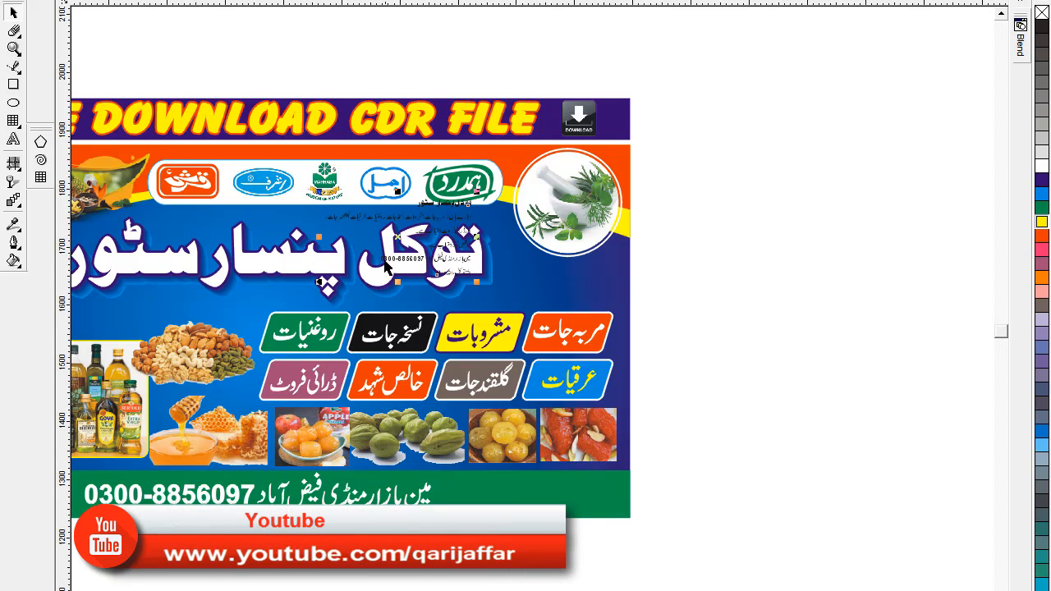
drag(398, 239, 397, 241)
drag(872, 274, 747, 335)
drag(826, 287, 901, 235)
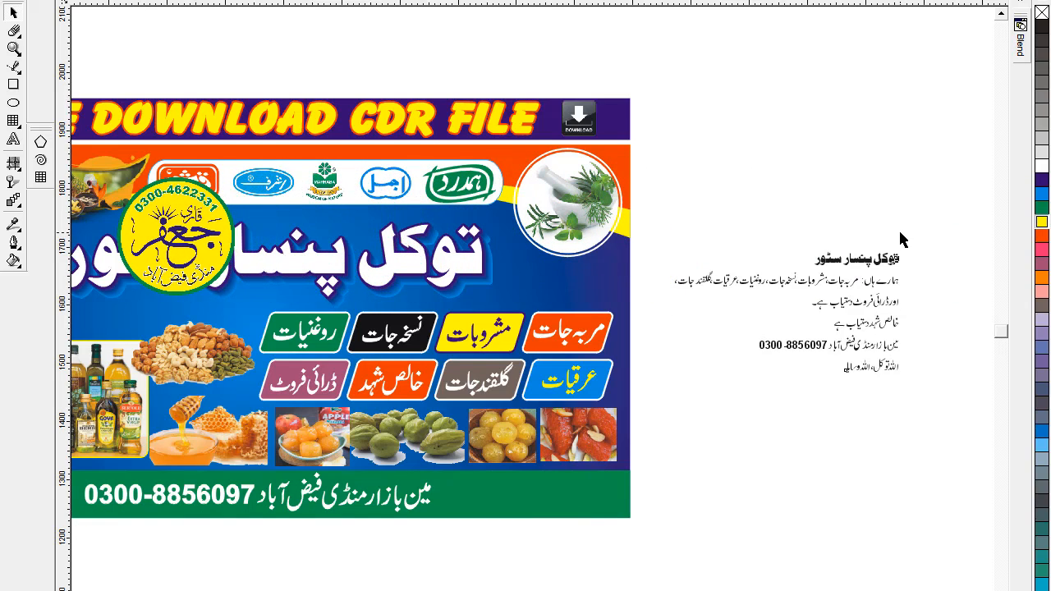
- Ungroup the pasted text block beside the banner
click(869, 202)
click(858, 256)
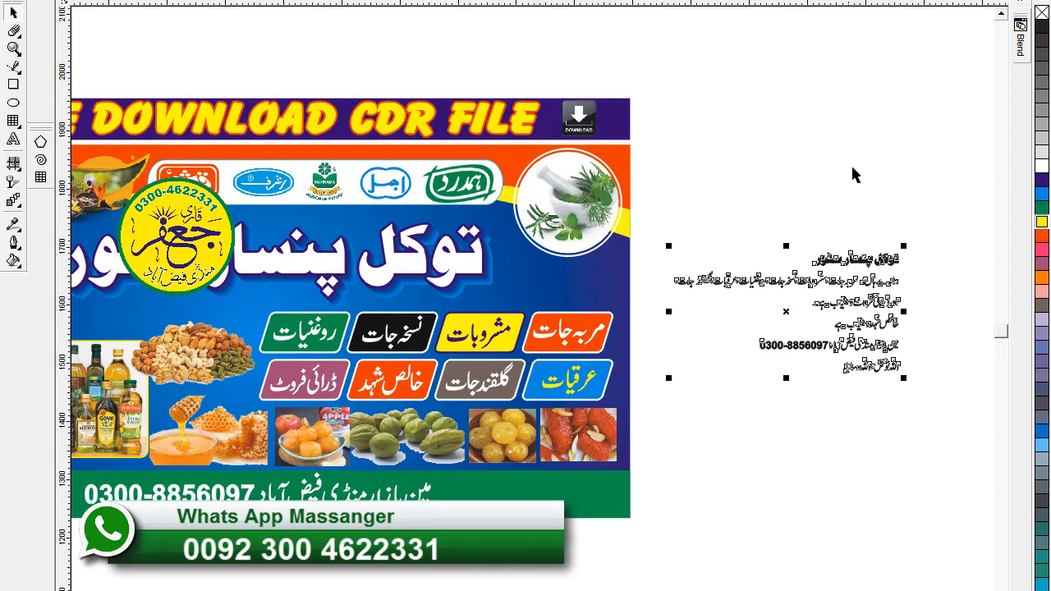
click(858, 215)
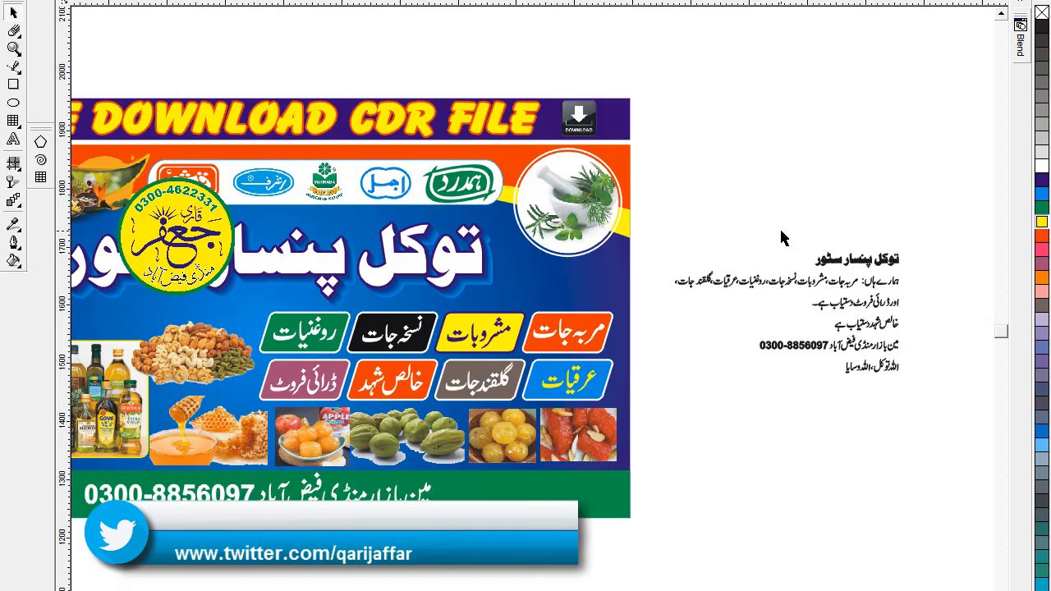
- Move the store-name line above the other text lines and enlarge it to about four times its size
drag(813, 236, 916, 268)
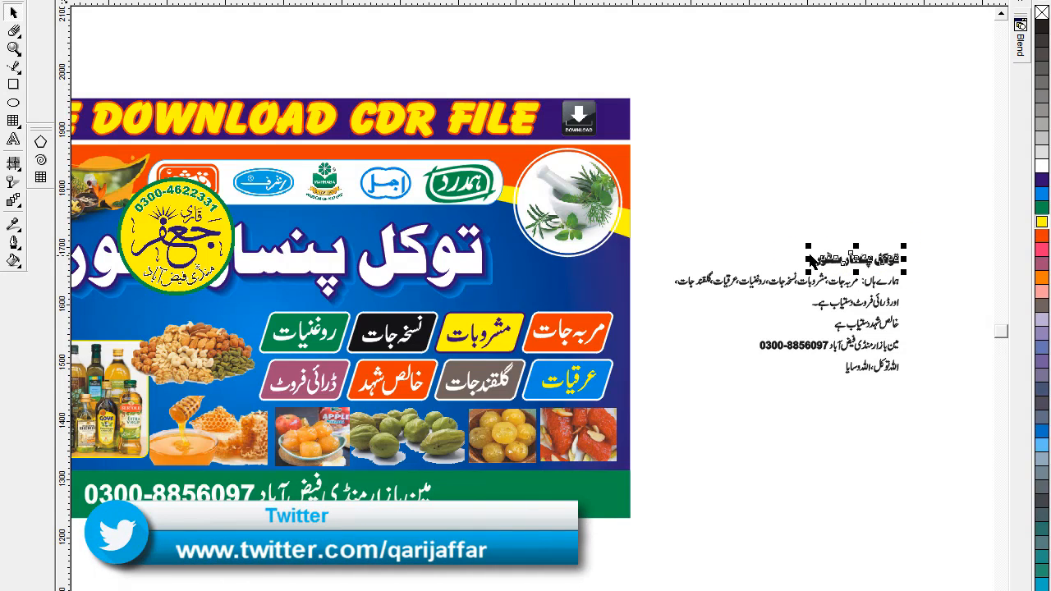
drag(807, 251, 694, 202)
drag(785, 244, 813, 150)
drag(696, 176, 638, 188)
drag(932, 189, 956, 218)
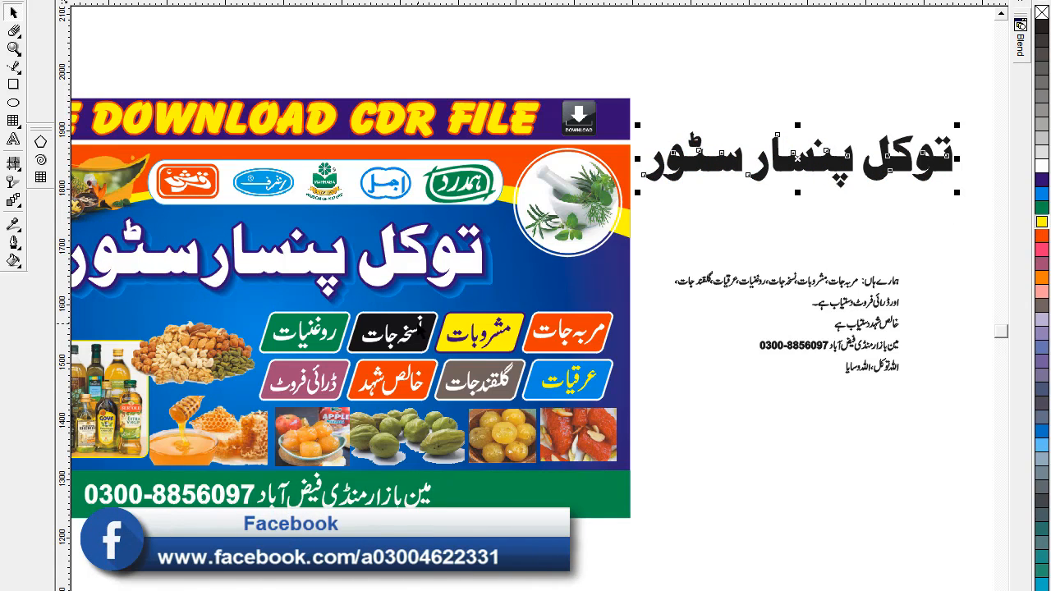
- Select all letters of the enlarged store name and give them a white fill with a dark purple outline
click(703, 233)
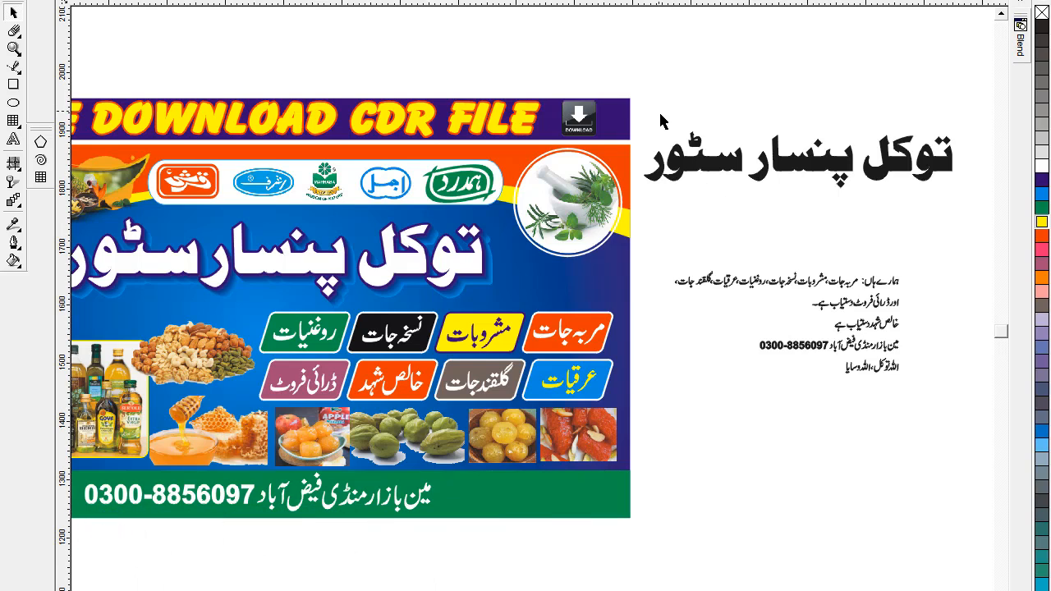
drag(753, 215, 752, 215)
drag(702, 156, 704, 159)
click(640, 96)
drag(641, 95, 981, 222)
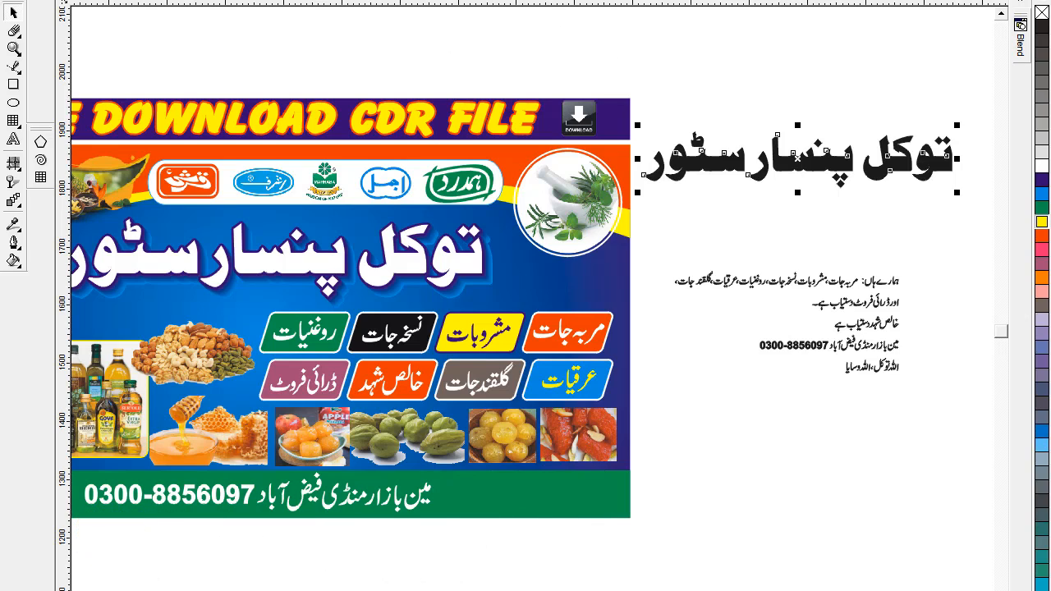
click(560, 21)
click(780, 166)
click(1041, 167)
right_click(1041, 179)
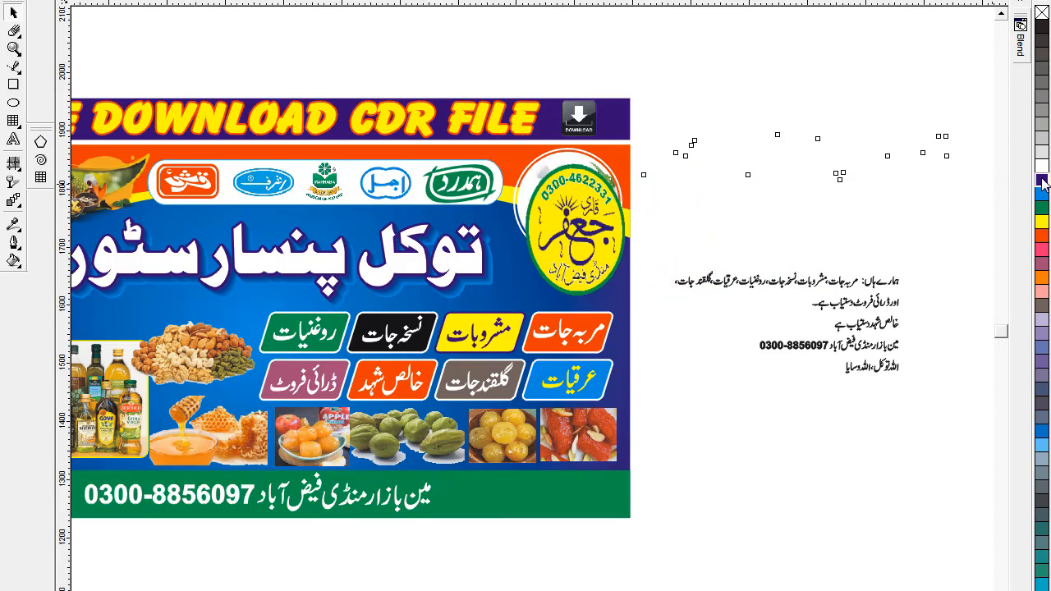
- Set the store name's outline to 4 points with rounded corners, placed behind the fill and scaling with the image
key(F12)
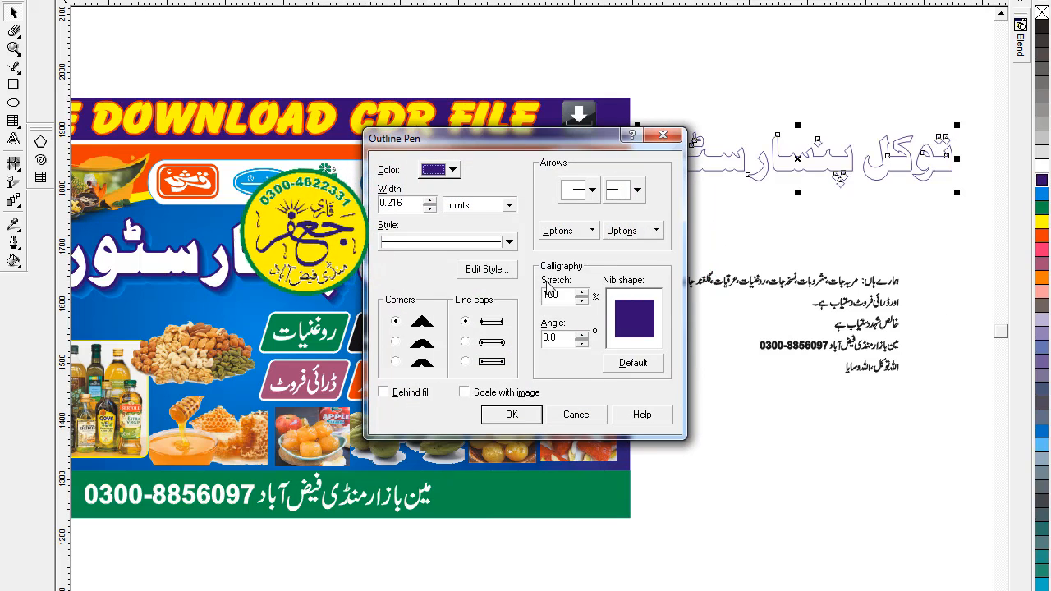
drag(414, 206, 362, 220)
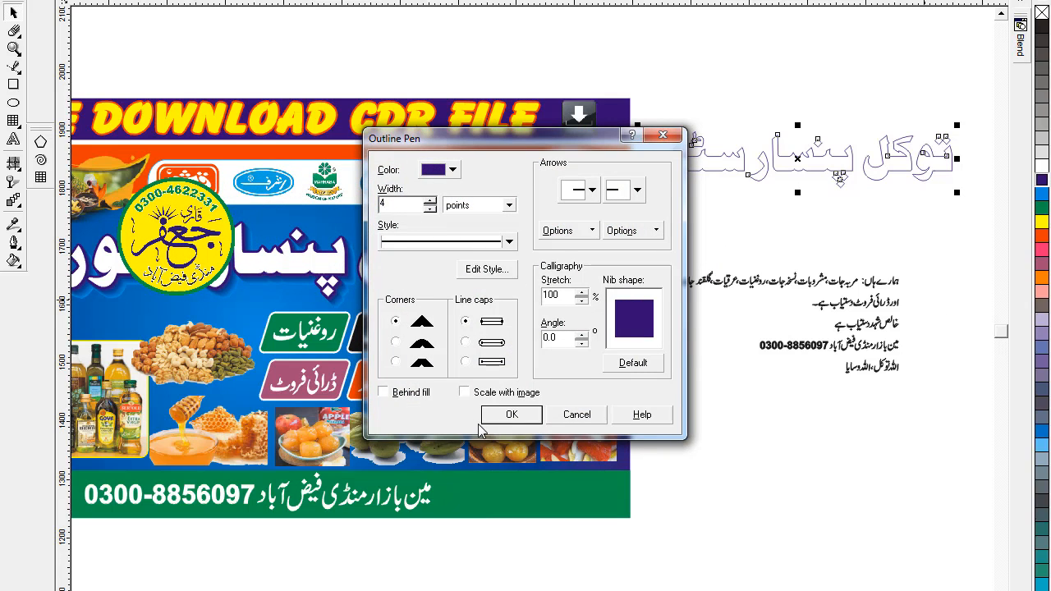
click(394, 344)
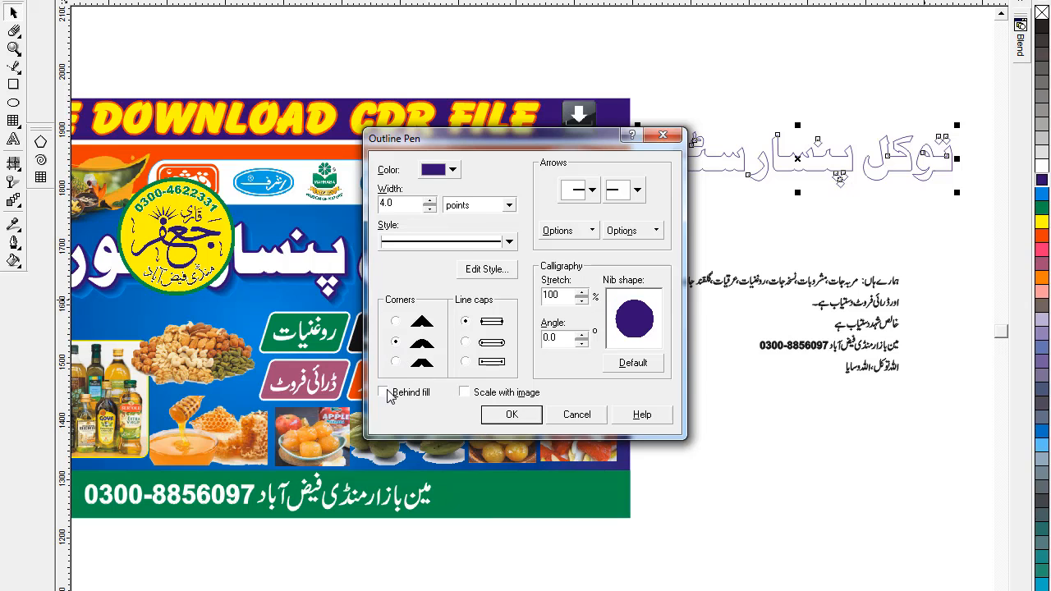
click(511, 415)
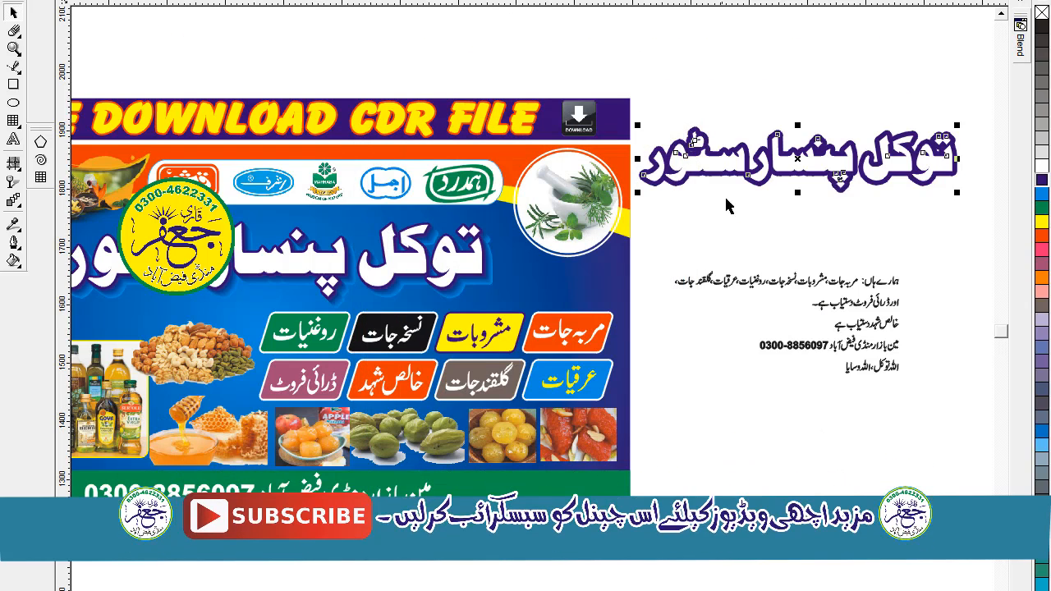
key(F12)
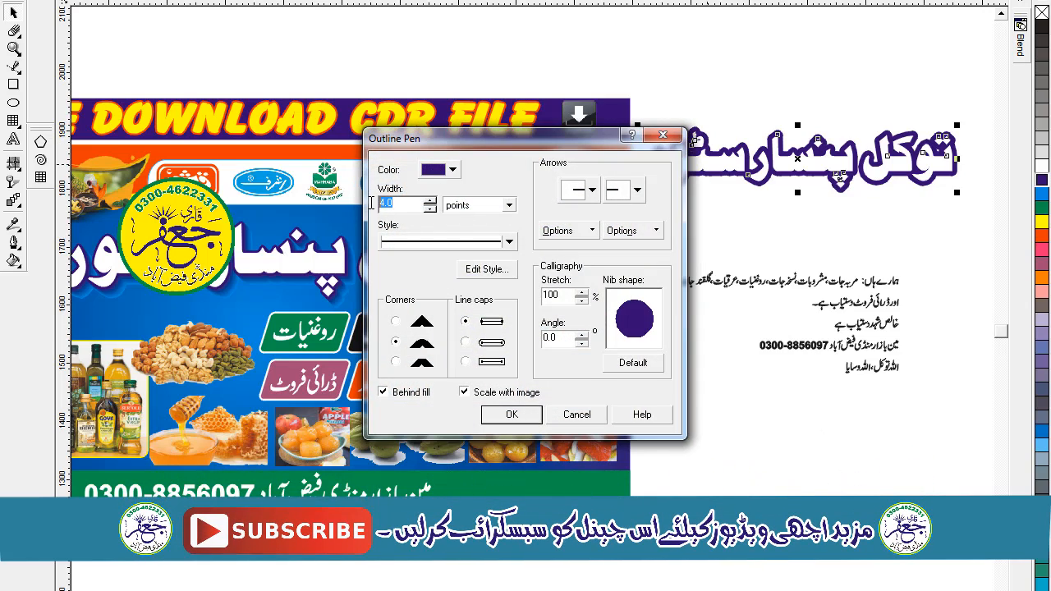
click(512, 415)
click(750, 196)
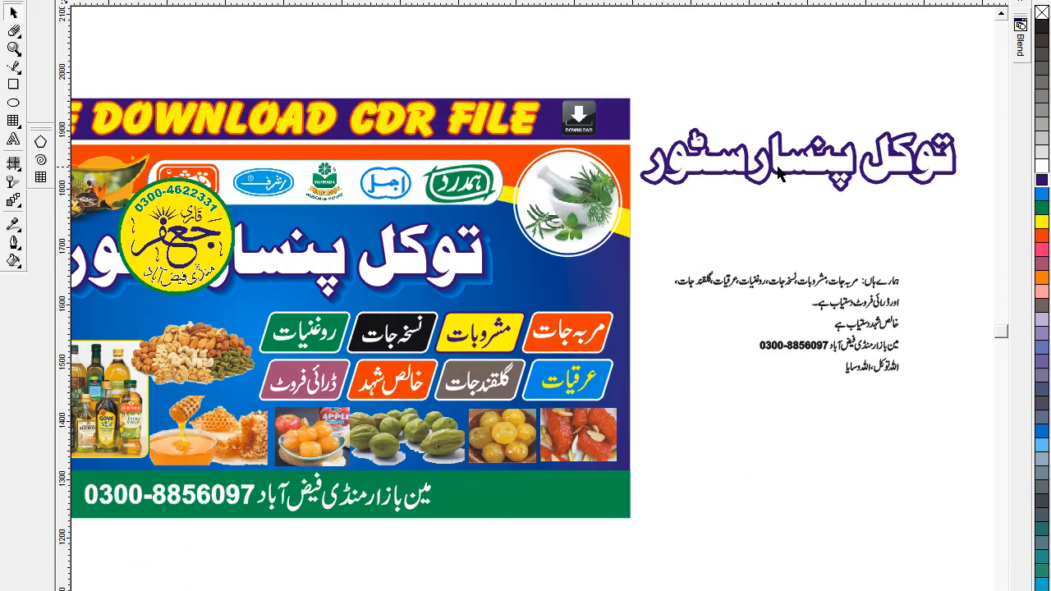
- Duplicate the store name with a slight diagonal offset and make the rear copy bright blue as a shadow
drag(786, 167, 809, 155)
right_click(809, 155)
click(794, 90)
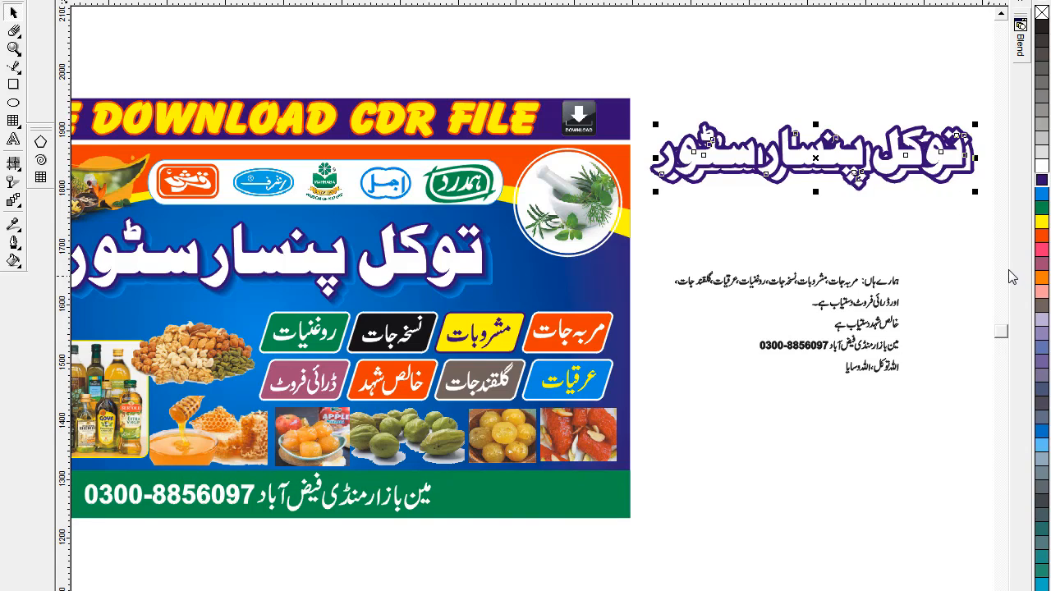
click(1039, 195)
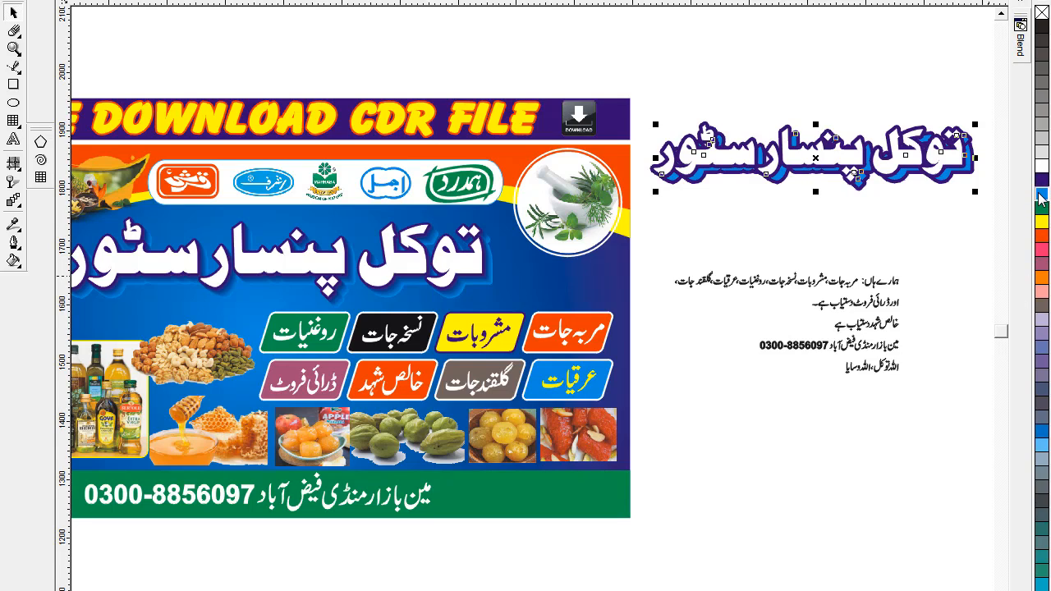
click(712, 215)
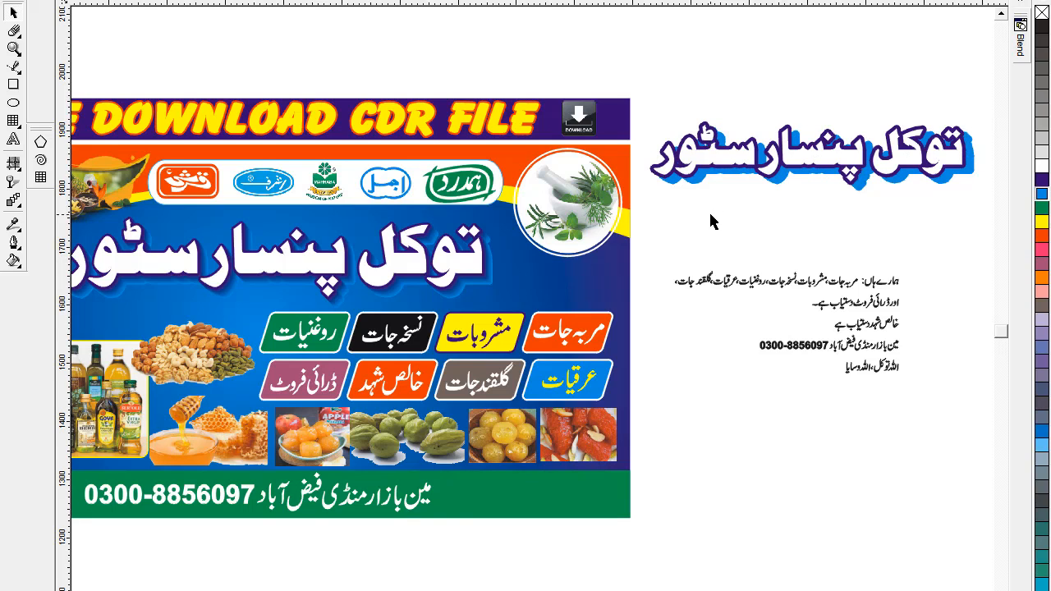
- Blend the white front lettering with the blue rear copy to give the store name a 3D shadow
click(12, 202)
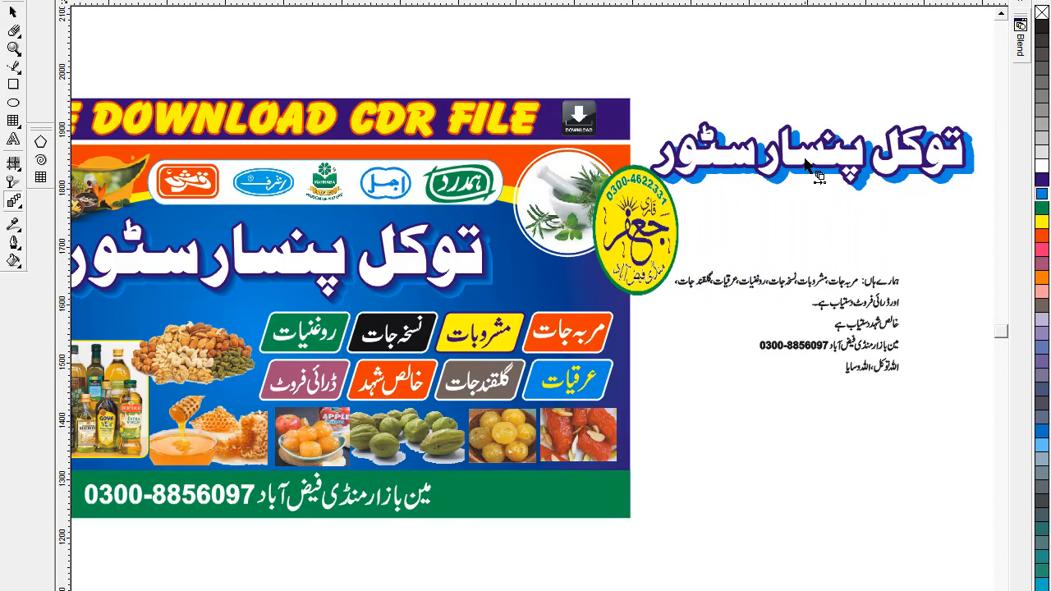
mouse_move(808, 153)
mouse_down()
mouse_move(826, 178)
mouse_move(809, 152)
mouse_up()
key(space)
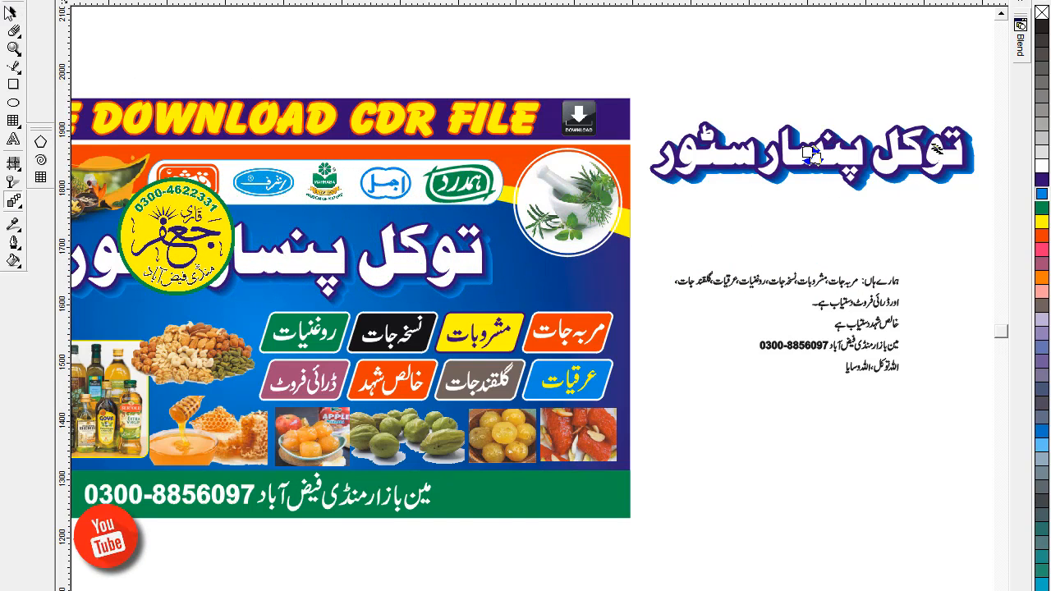
click(679, 66)
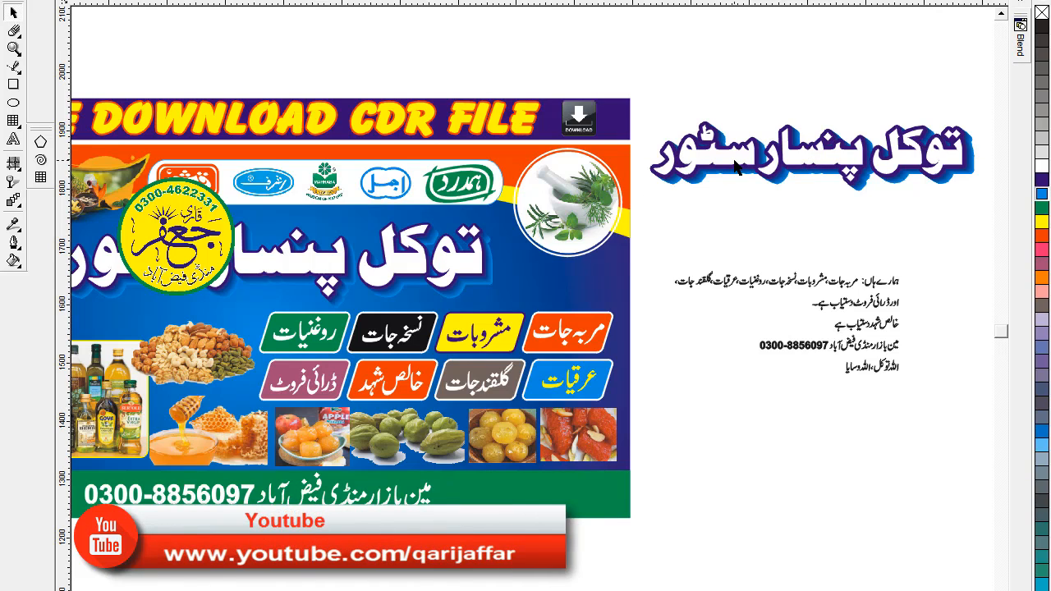
- Shift the front lettering of the blended store name slightly to adjust the depth of its shadow
drag(735, 158, 735, 156)
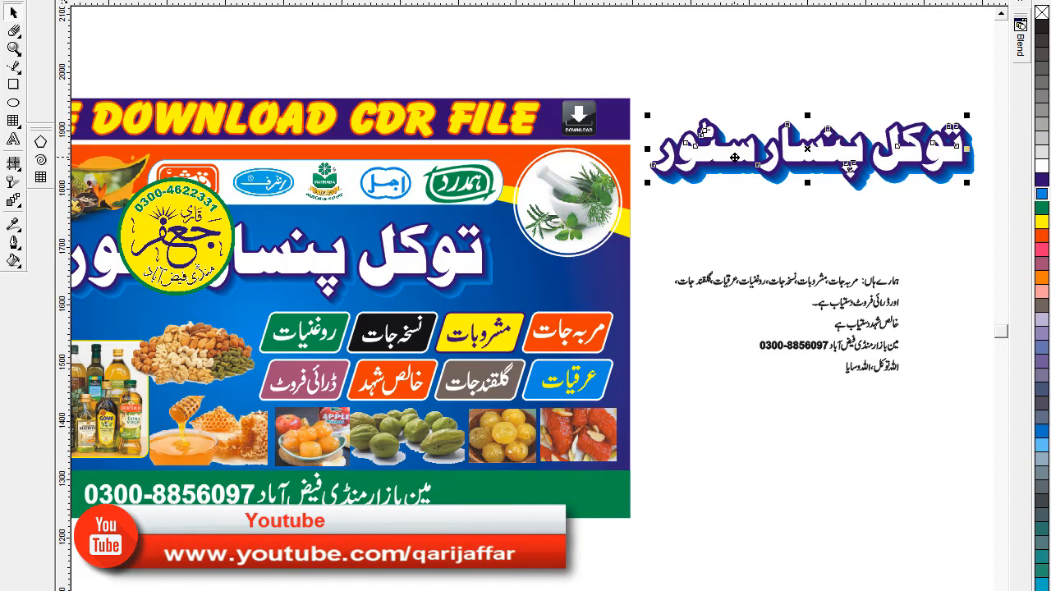
click(735, 159)
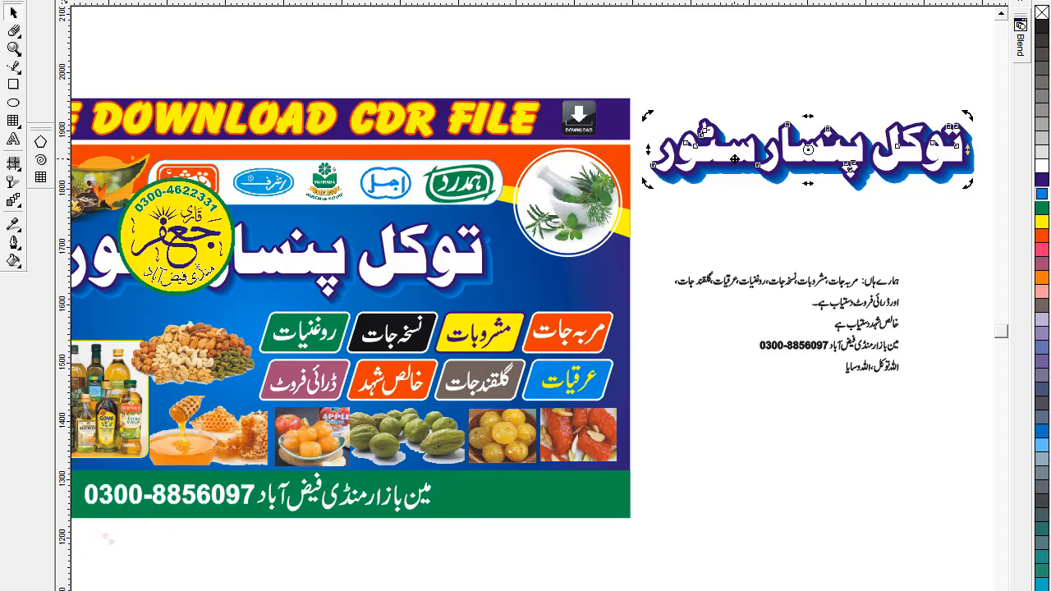
click(745, 213)
drag(714, 153, 716, 156)
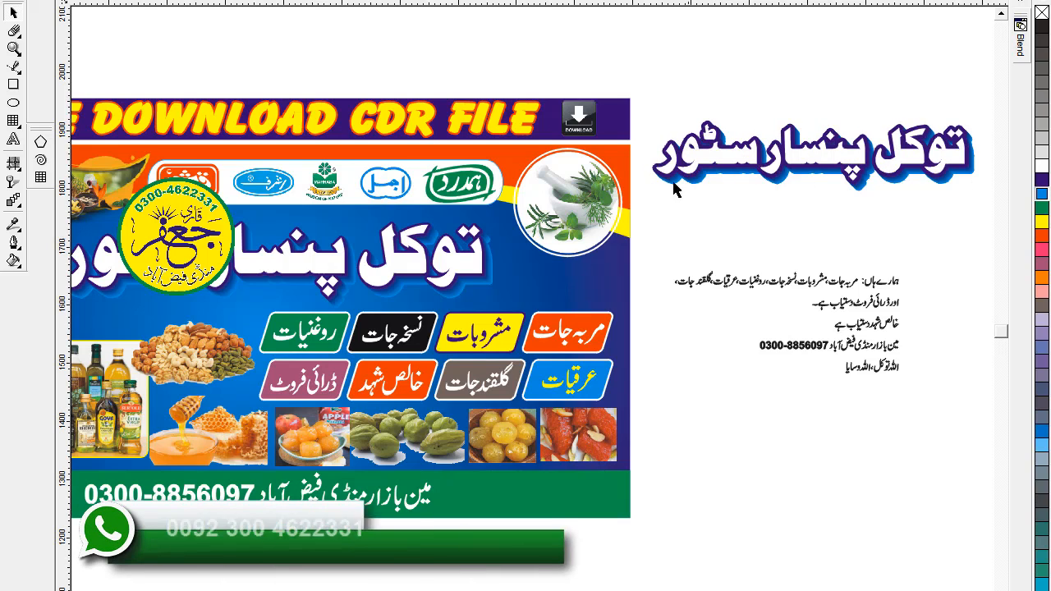
- Try the blended store name next to the banner's original title and return it to the empty area
scroll(722, 206, right, 3)
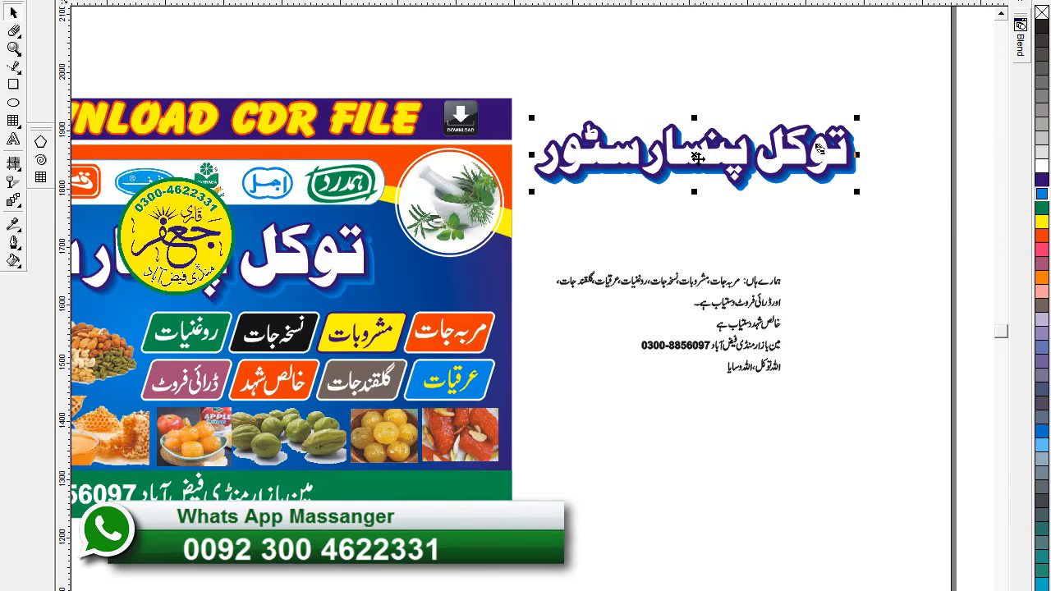
drag(532, 273, 531, 272)
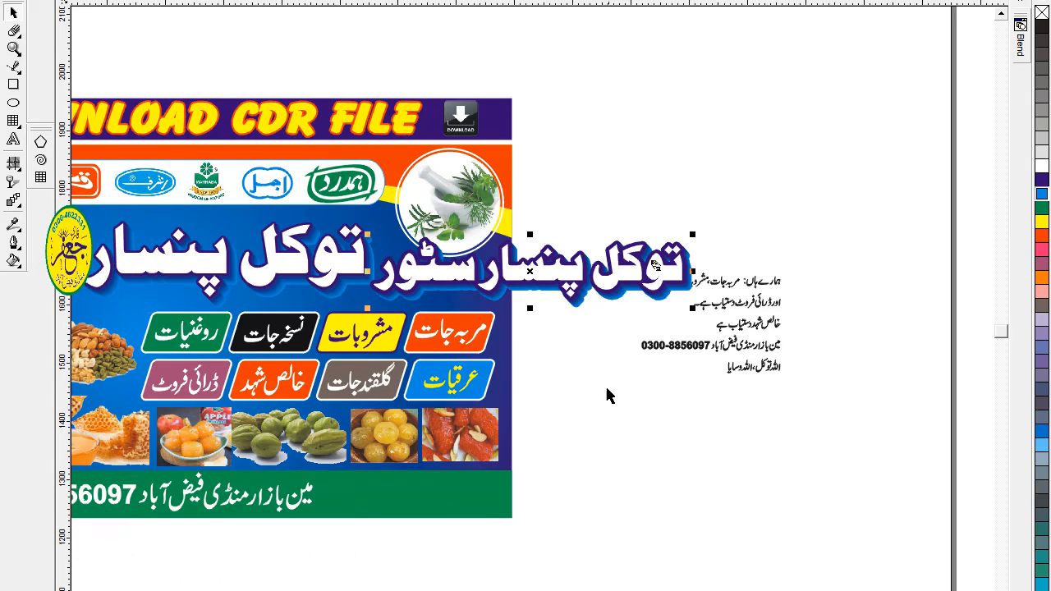
drag(530, 272, 521, 274)
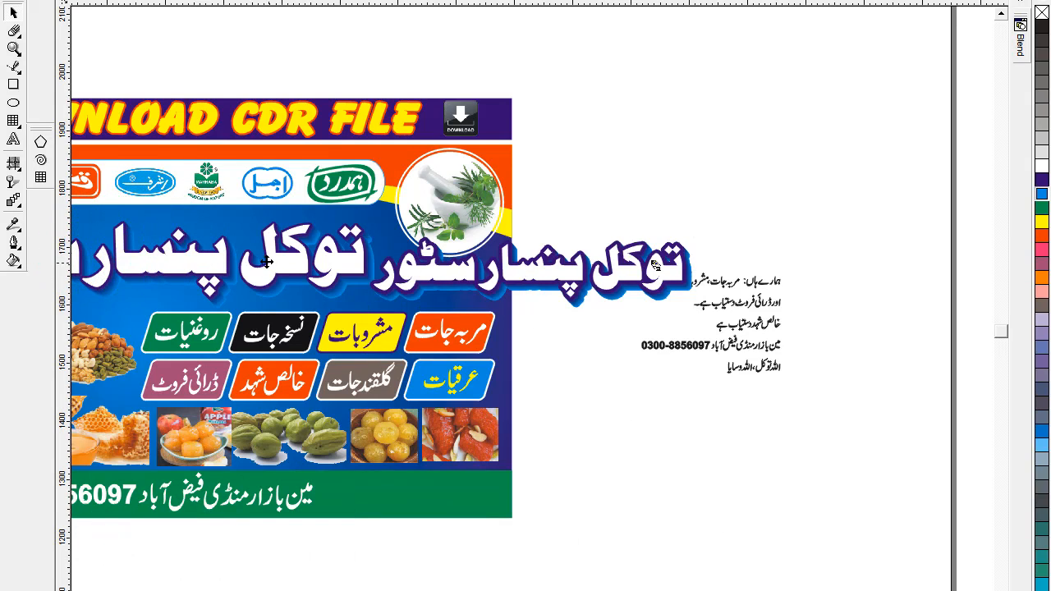
drag(654, 265, 835, 182)
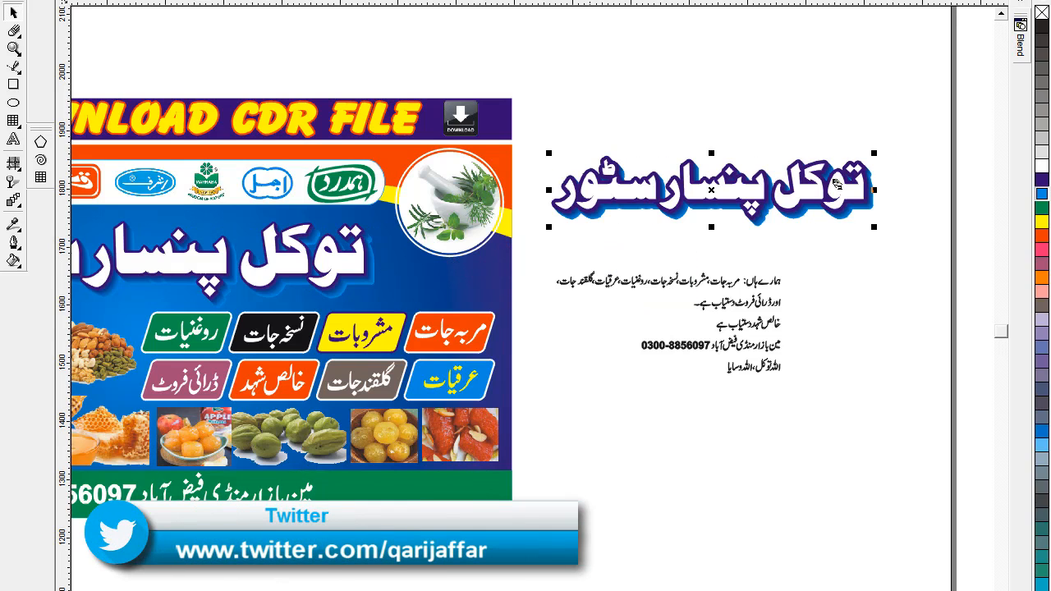
scroll(837, 184, left, 3)
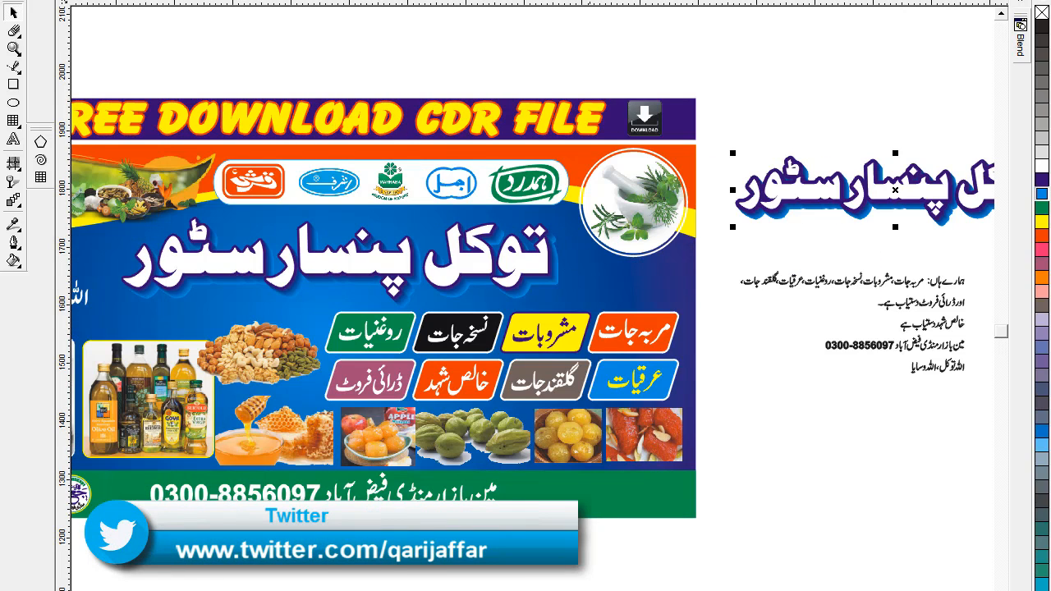
click(674, 574)
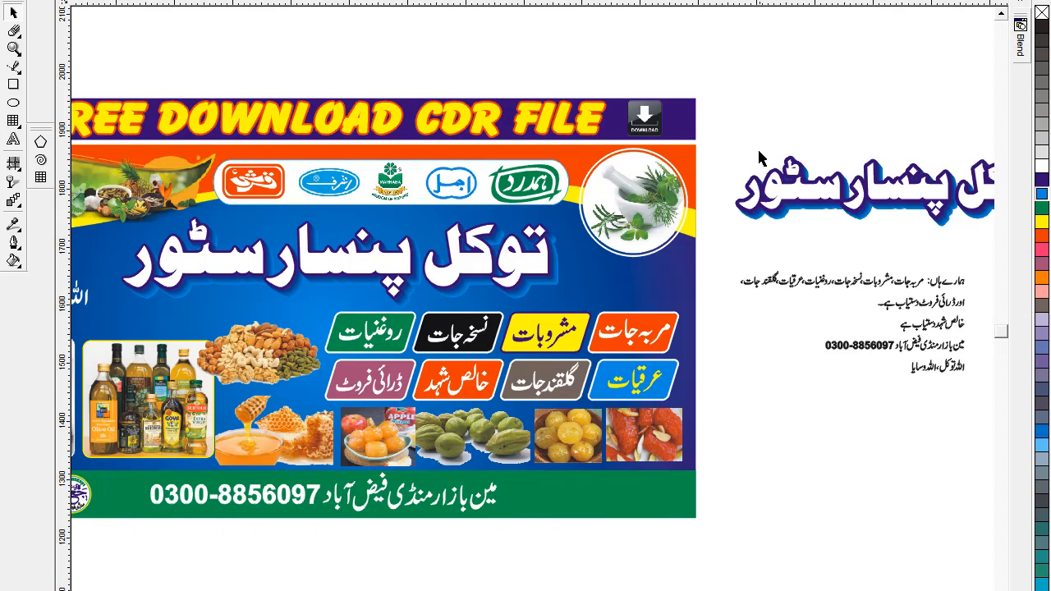
- Move the whole blended store name to just below the banner's lower edge
scroll(965, 243, right, 3)
click(697, 189)
drag(699, 189, 413, 307)
drag(823, 185, 478, 590)
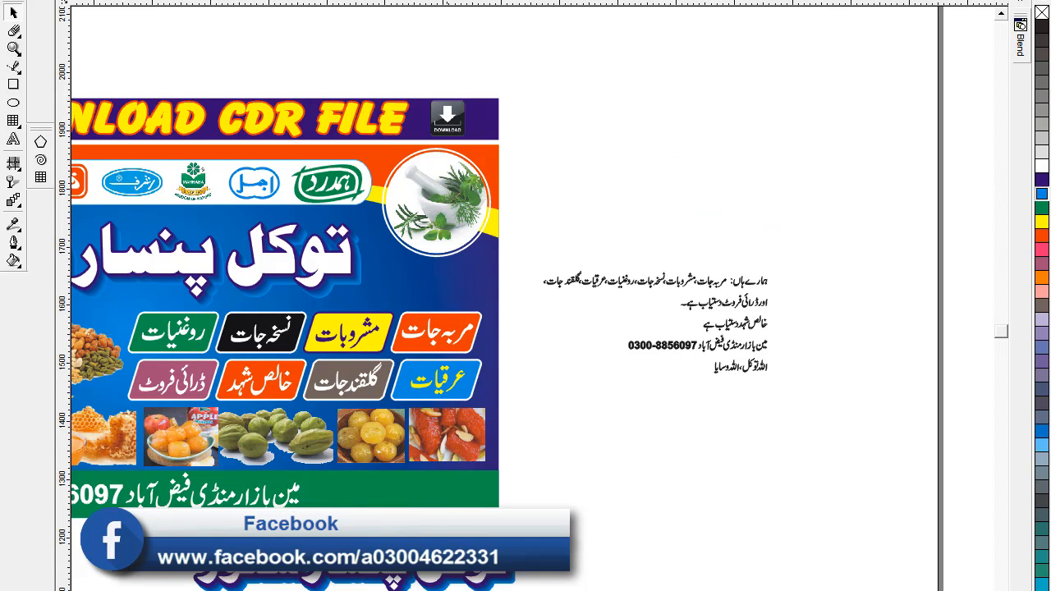
scroll(300, 357, left, 5)
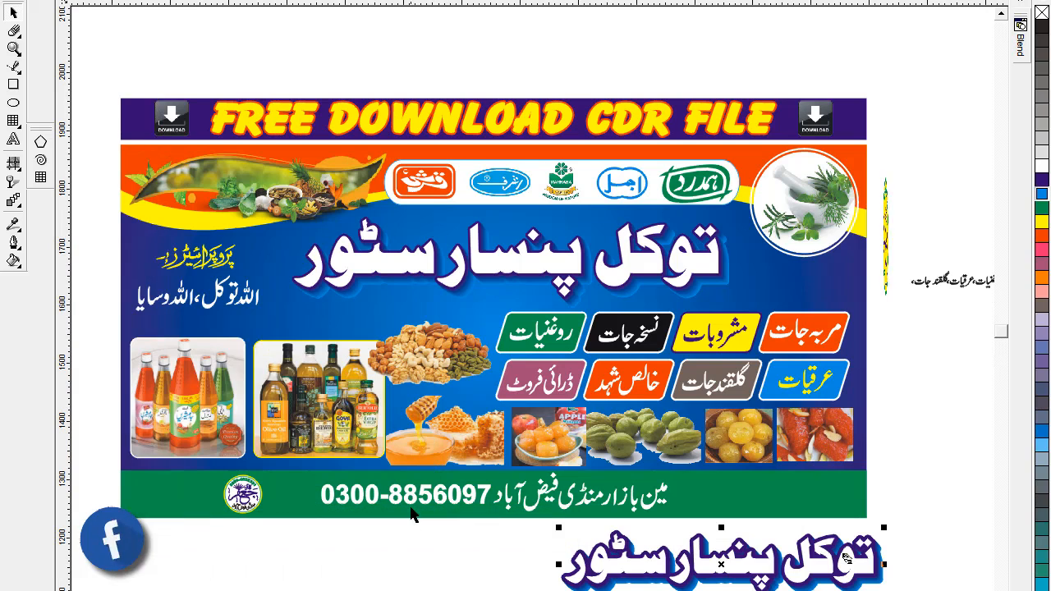
- Try moving only the front lettering of the banner's original title above the banner, and undo the move
click(507, 263)
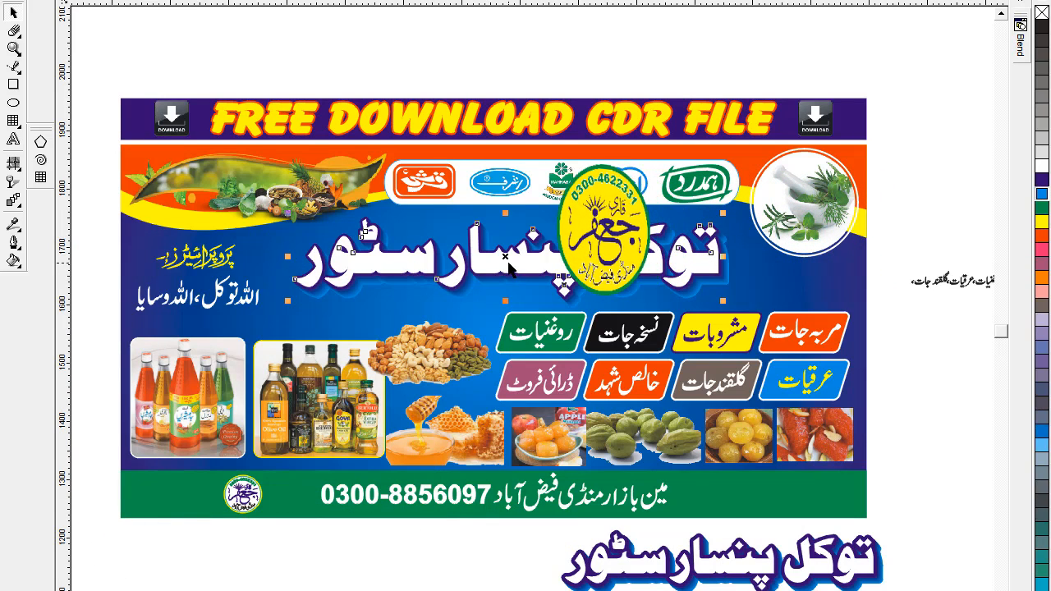
click(573, 302)
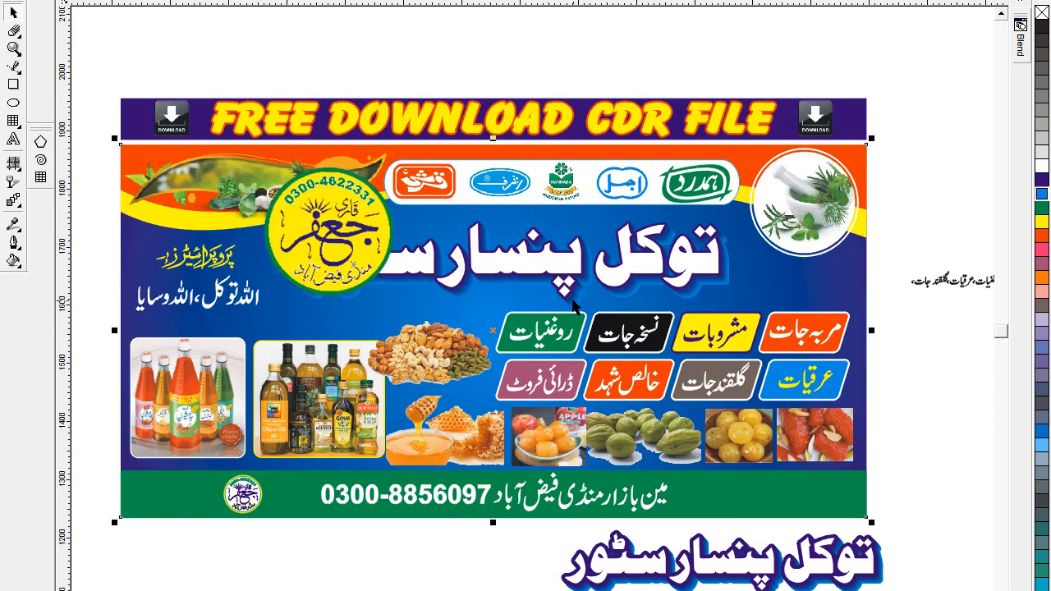
click(506, 259)
drag(507, 259, 519, 56)
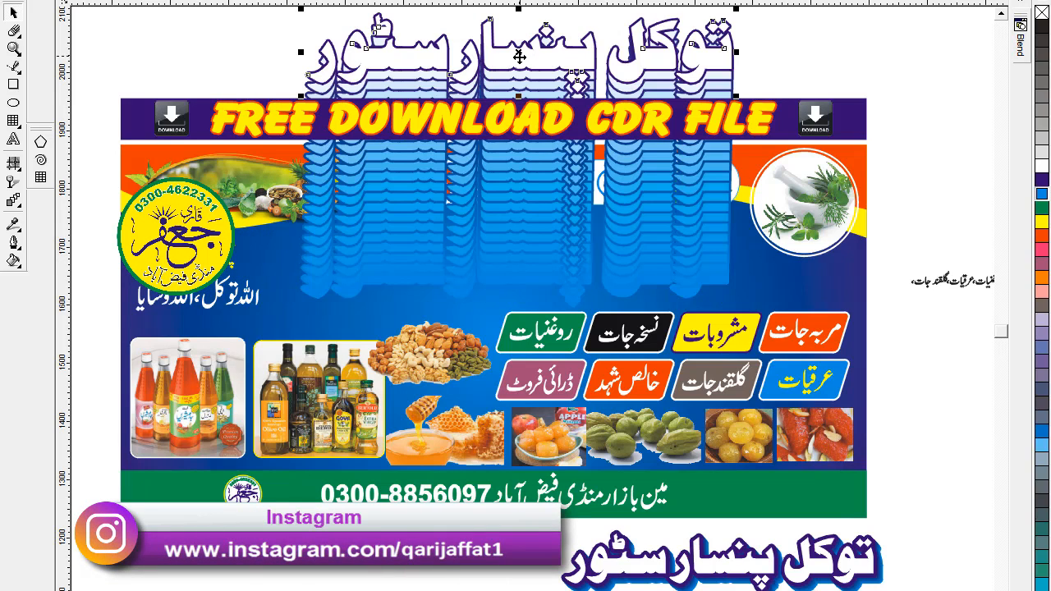
key(ctrl+z)
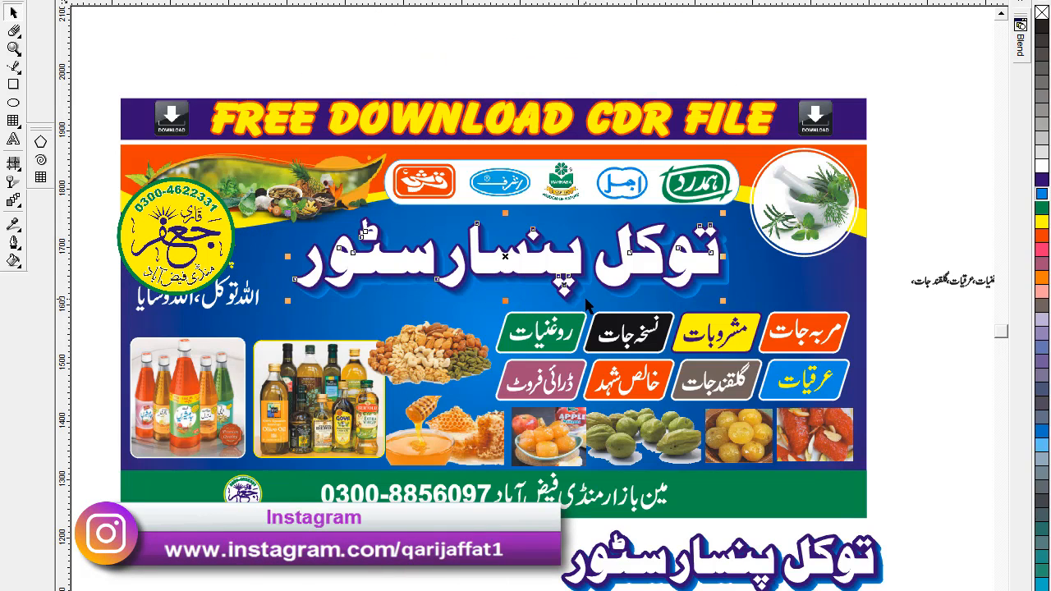
- Move the banner's original title above the banner and put the new blended store name in its place, enlarged to match
click(511, 265)
drag(510, 264, 501, 46)
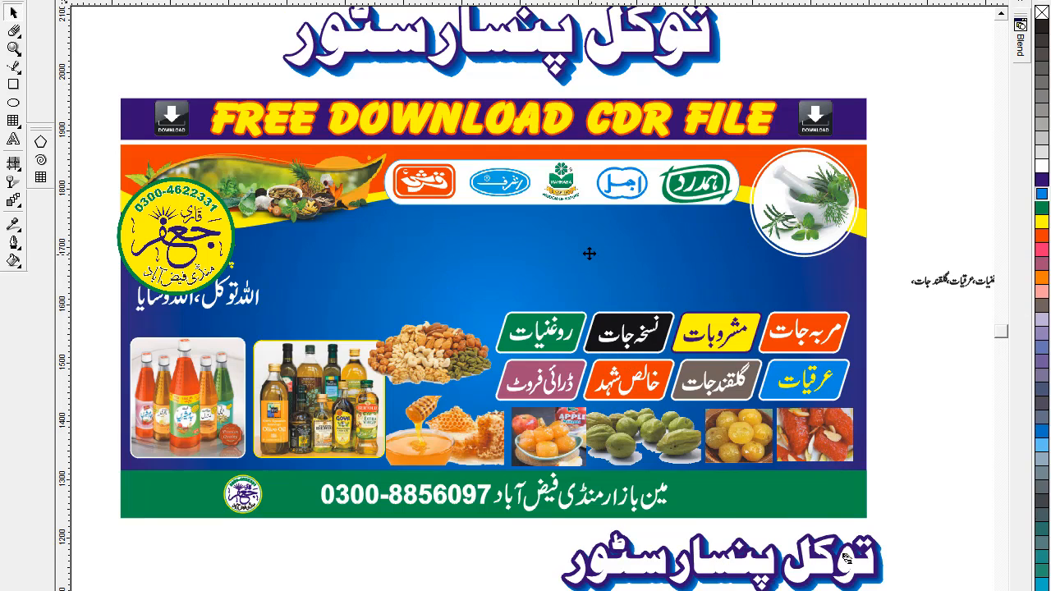
drag(581, 251, 582, 252)
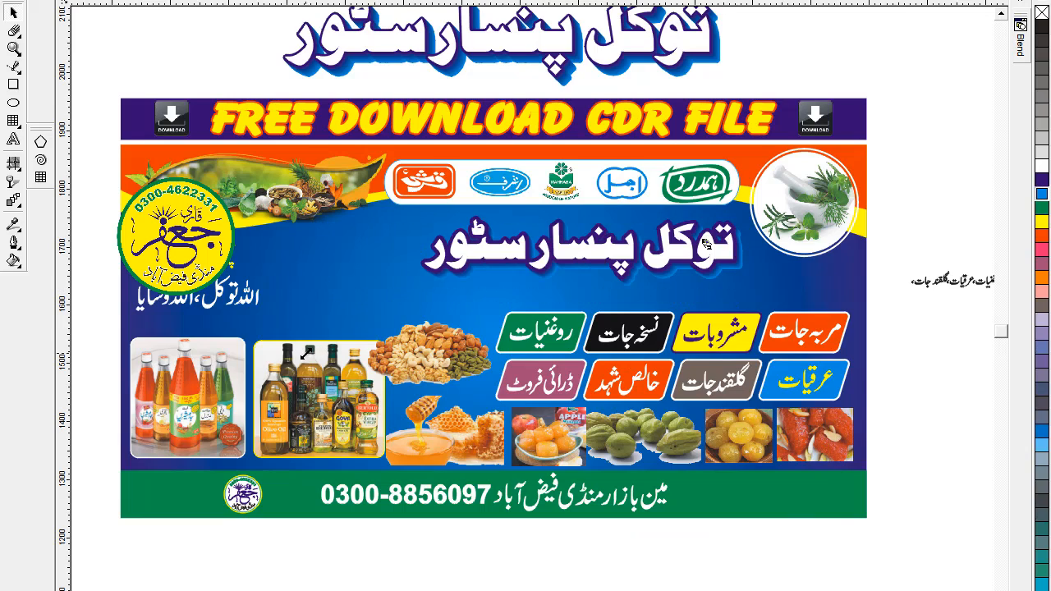
drag(307, 353, 307, 361)
click(100, 51)
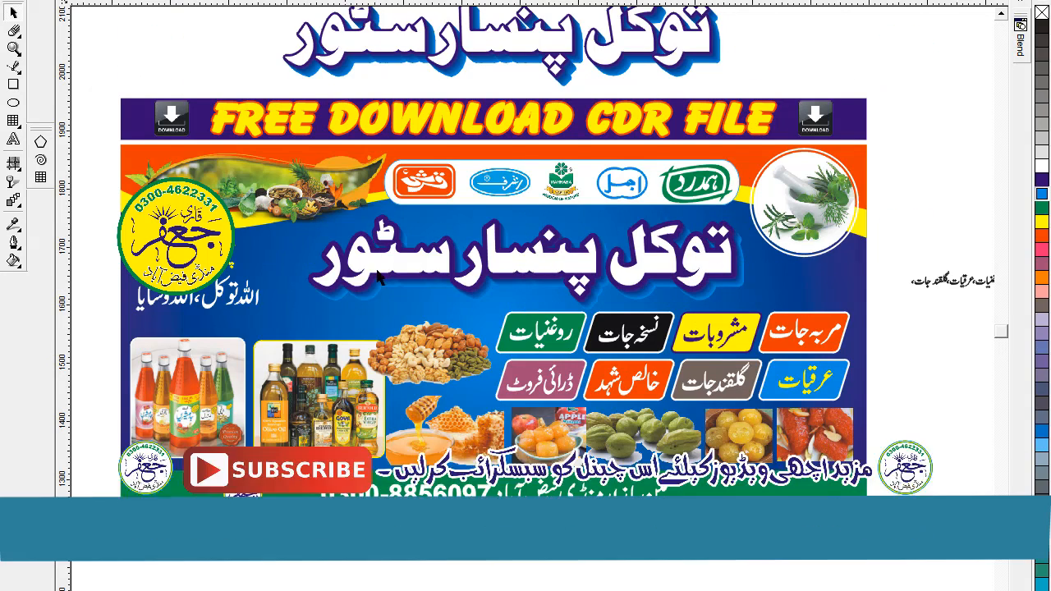
- Try pink, yellow and red fills on the front lettering of the banner's new store name and settle on yellow
click(384, 266)
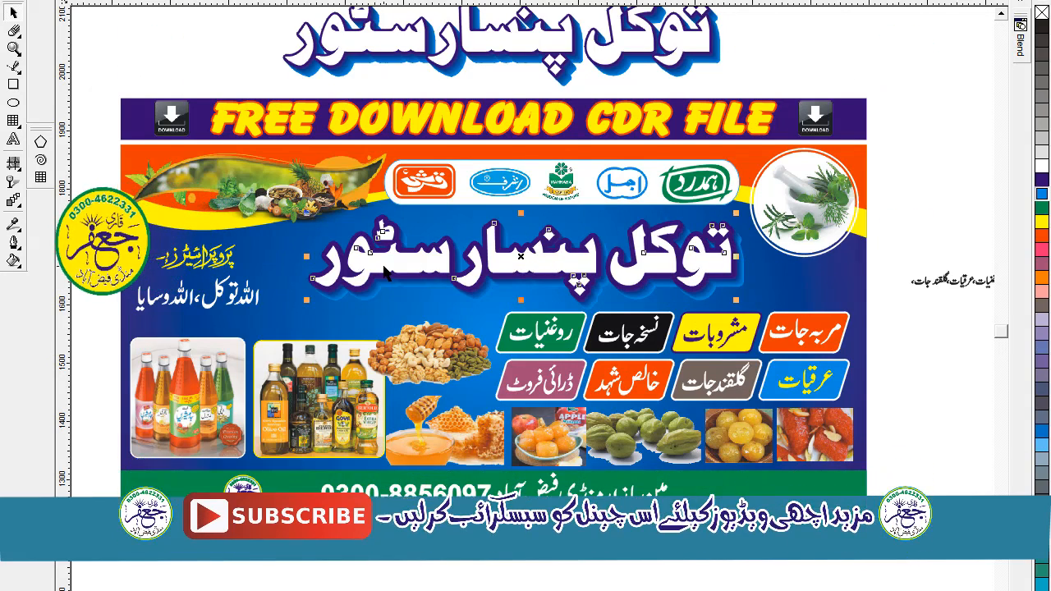
click(1041, 297)
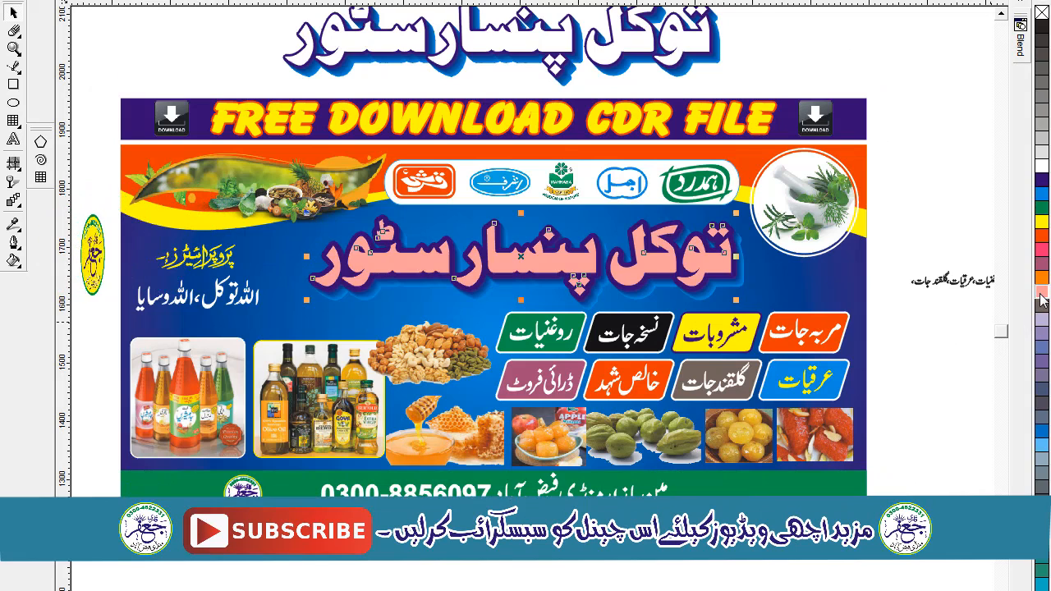
click(1043, 224)
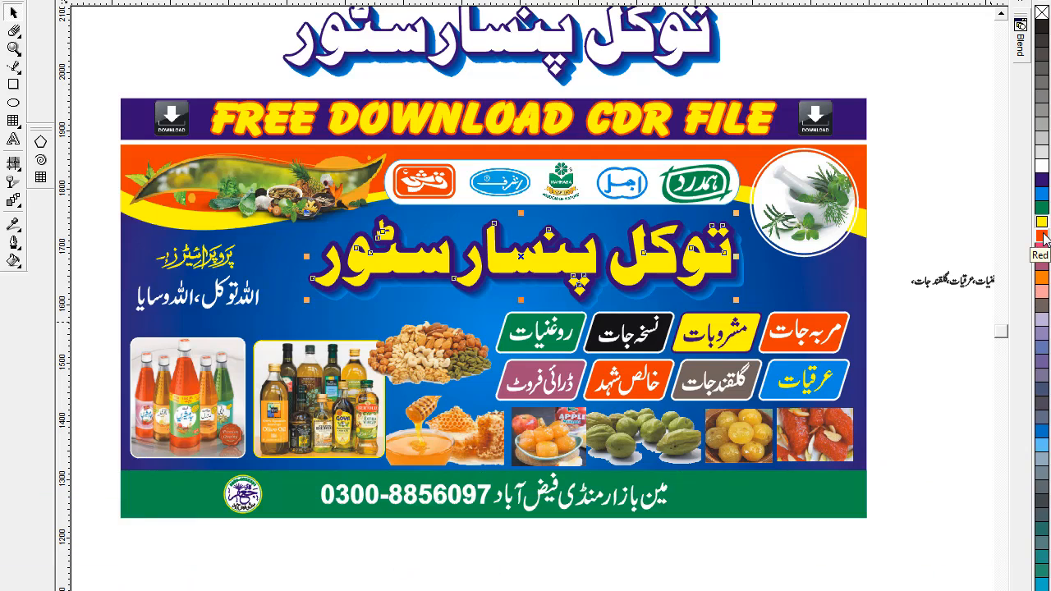
click(1042, 236)
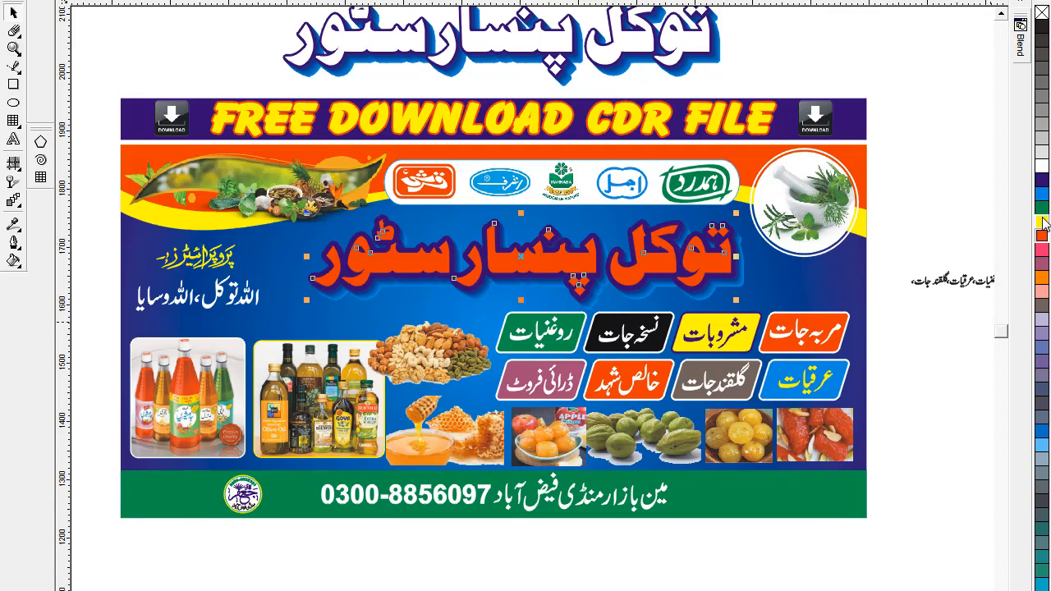
click(1042, 225)
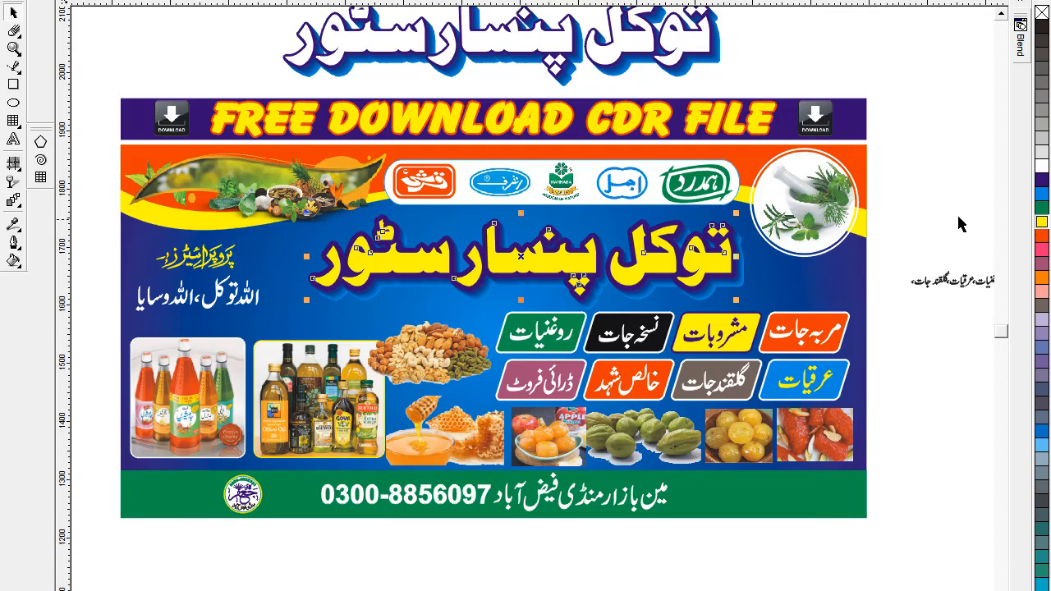
- Undo the fill trials and the title replacement, back to the original store name inside the banner
key(ctrl+z)
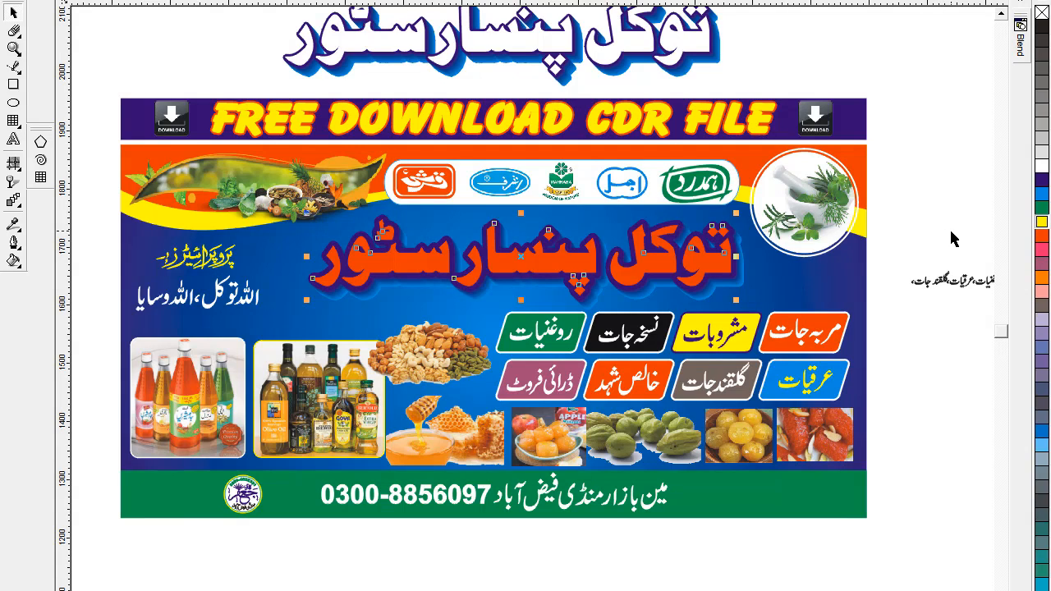
key(ctrl+z)
key(ctrl+z)
key(ctrl+z)
key(ctrl+z)
key(ctrl+z)
key(ctrl+z)
key(ctrl+z)
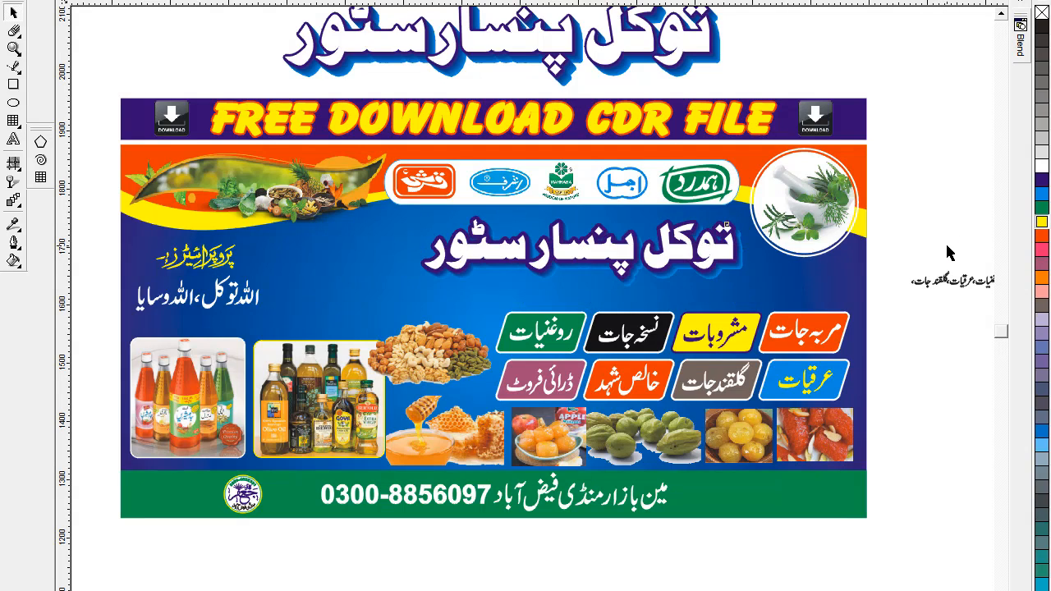
key(ctrl+z)
key(ctrl+z)
key(ctrl+z)
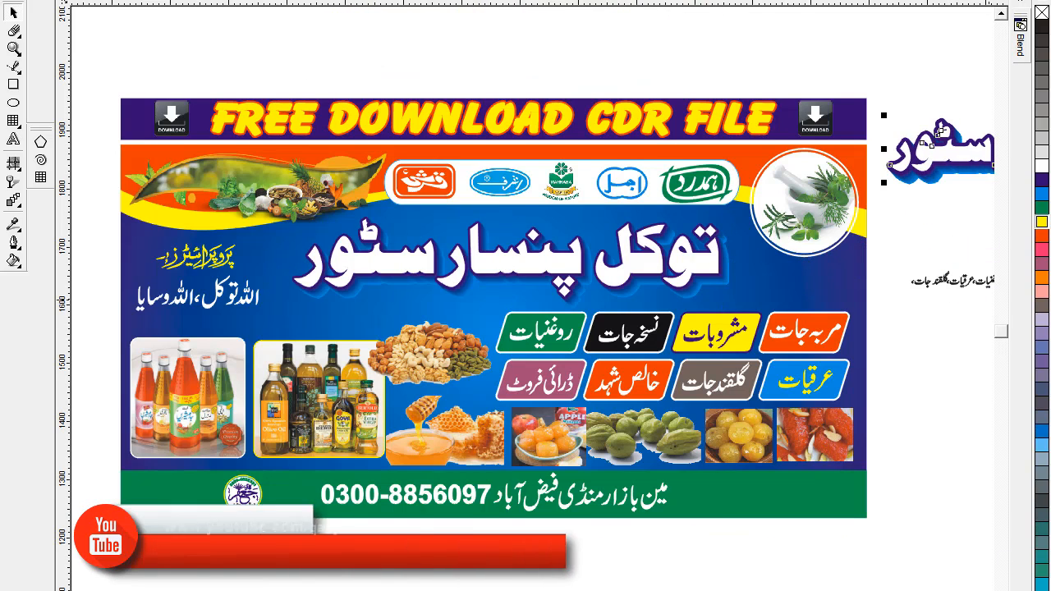
- Delete the whole blended store name, including its shadow, beside the banner
click(988, 590)
click(987, 590)
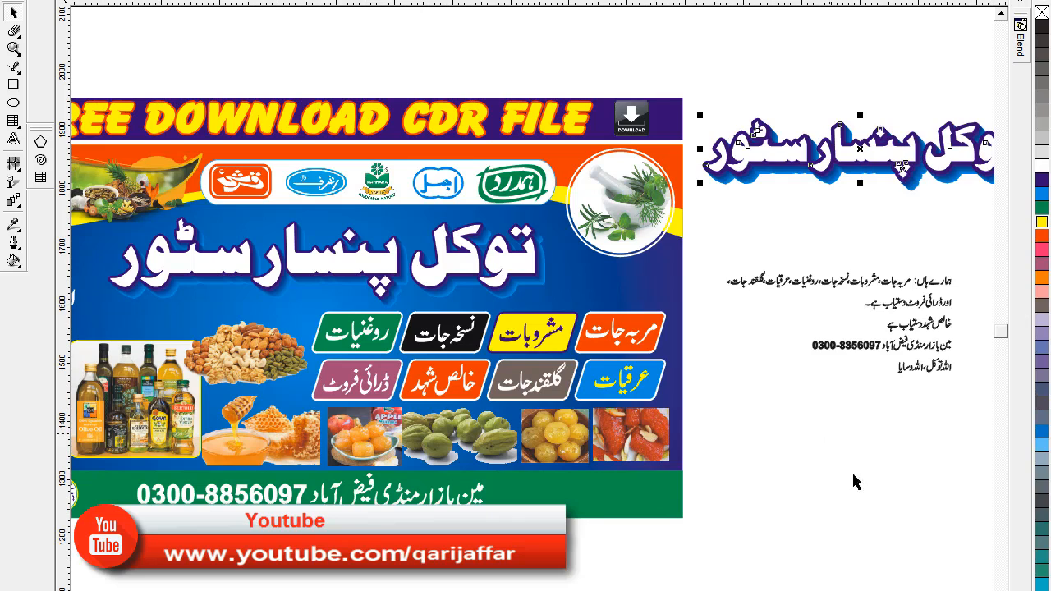
click(988, 590)
click(987, 590)
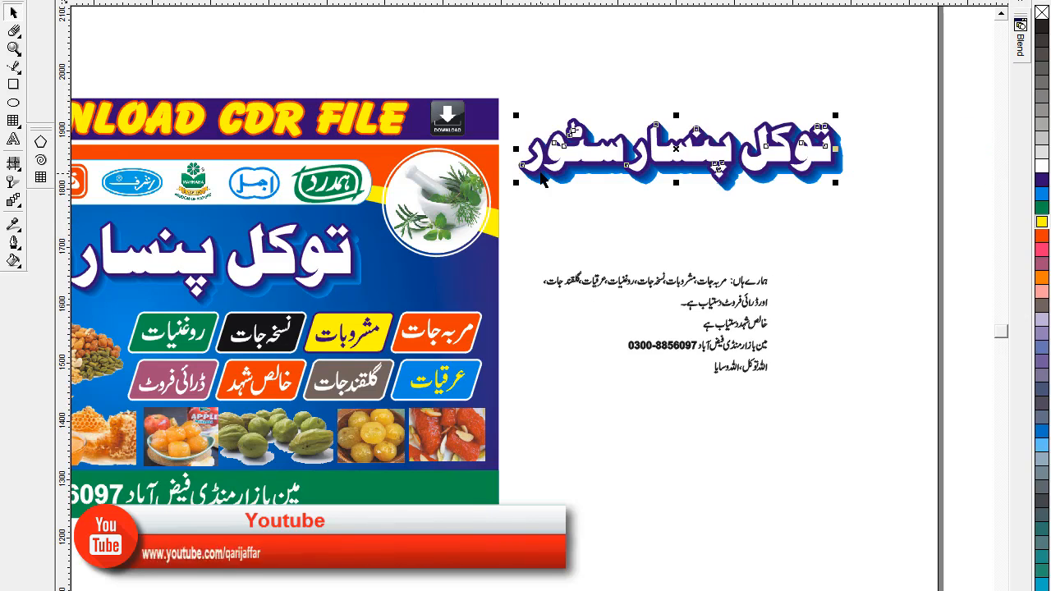
mouse_move(504, 75)
mouse_down()
mouse_move(597, 156)
mouse_move(864, 213)
mouse_up()
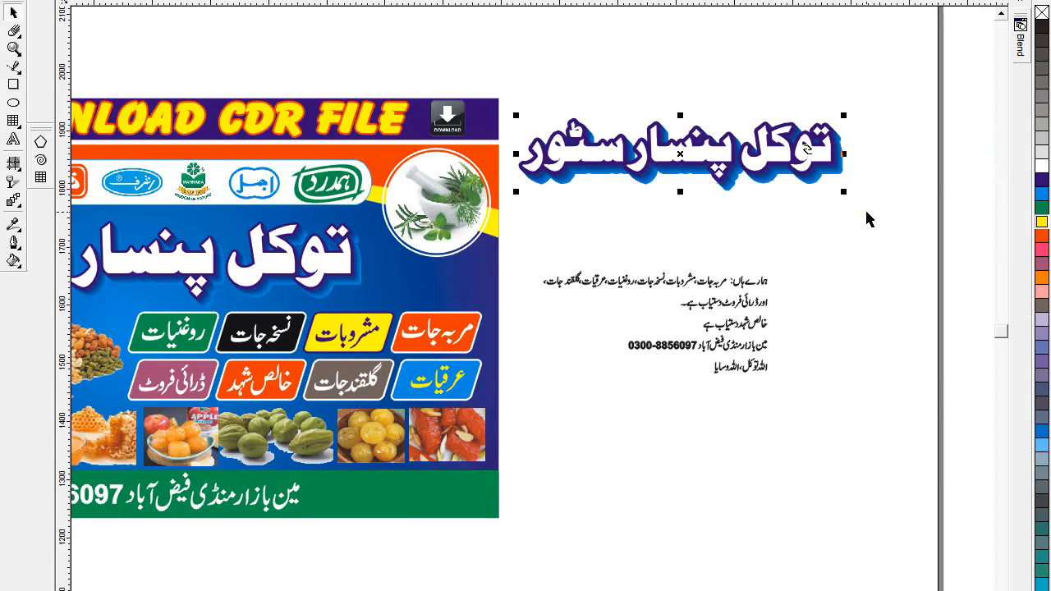
key(Delete)
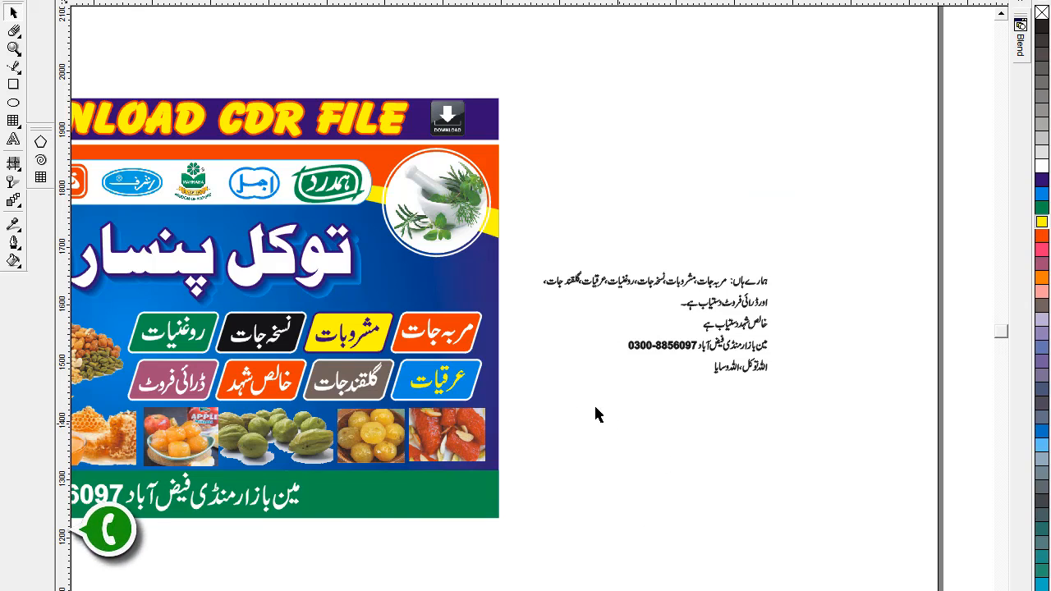
- Draw a small rectangle on the empty area beside the banner and round all its corners
scroll(620, 405, left, 2)
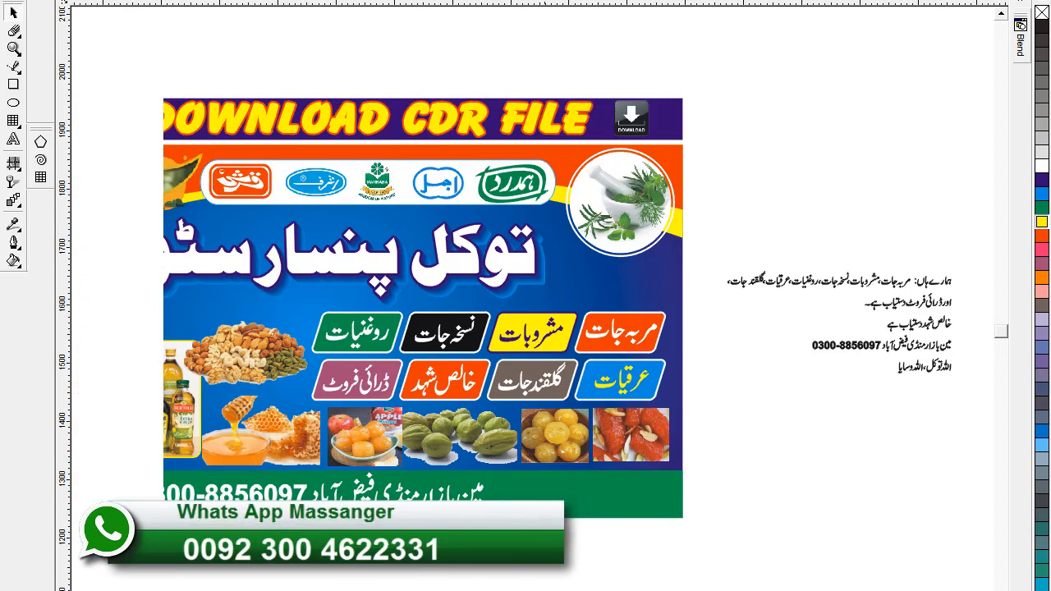
scroll(620, 406, left, 1)
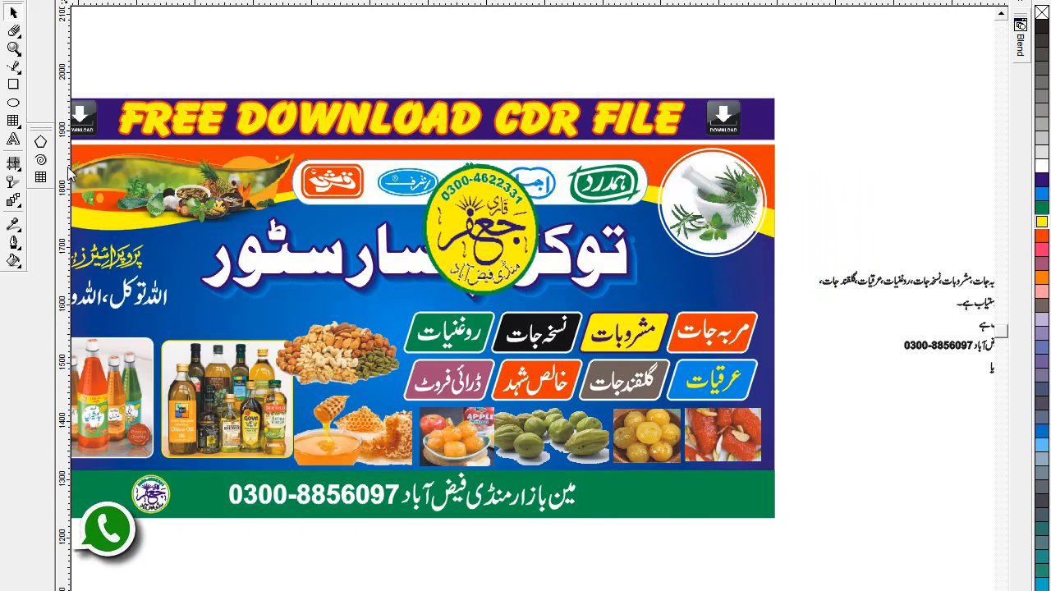
key(F6)
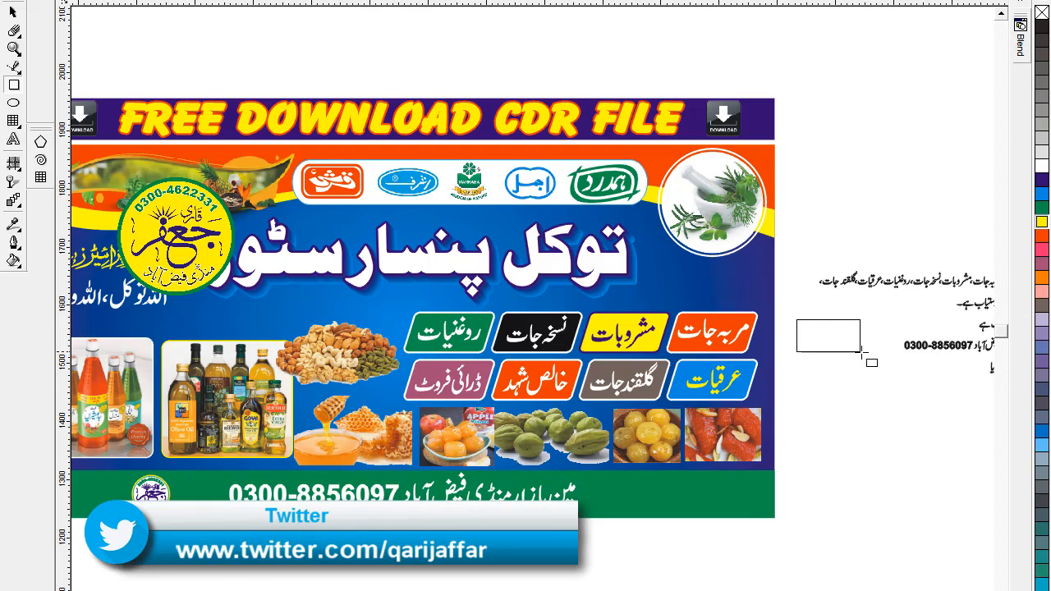
drag(884, 359, 890, 366)
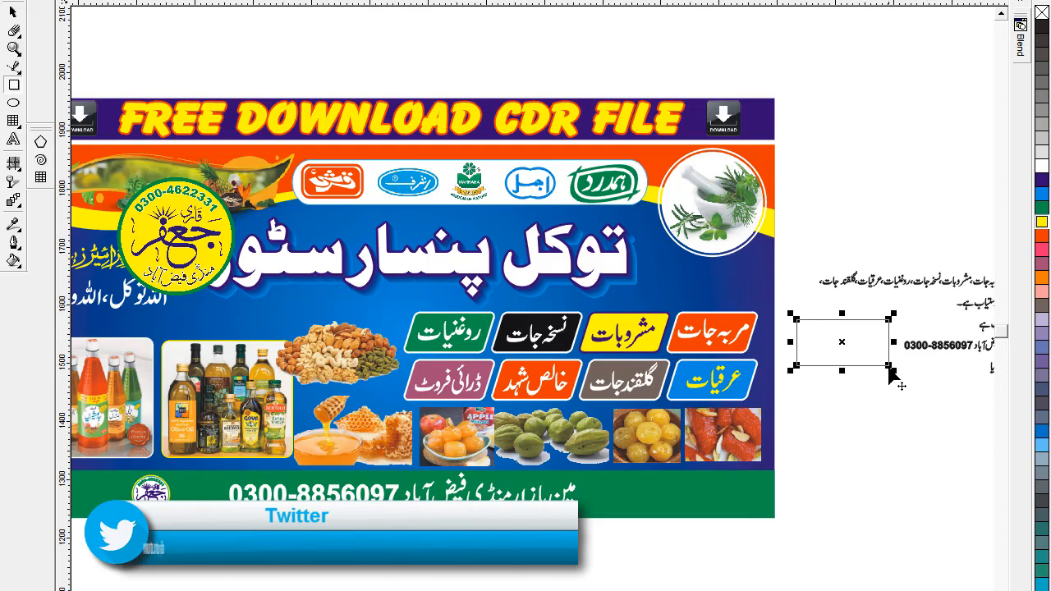
drag(797, 321, 802, 323)
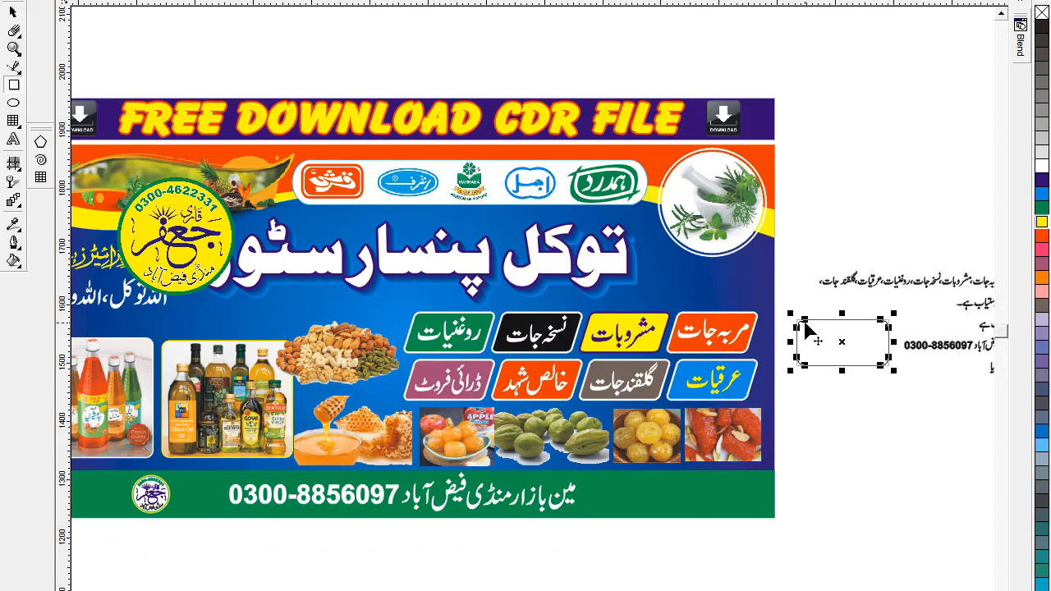
drag(805, 321, 805, 323)
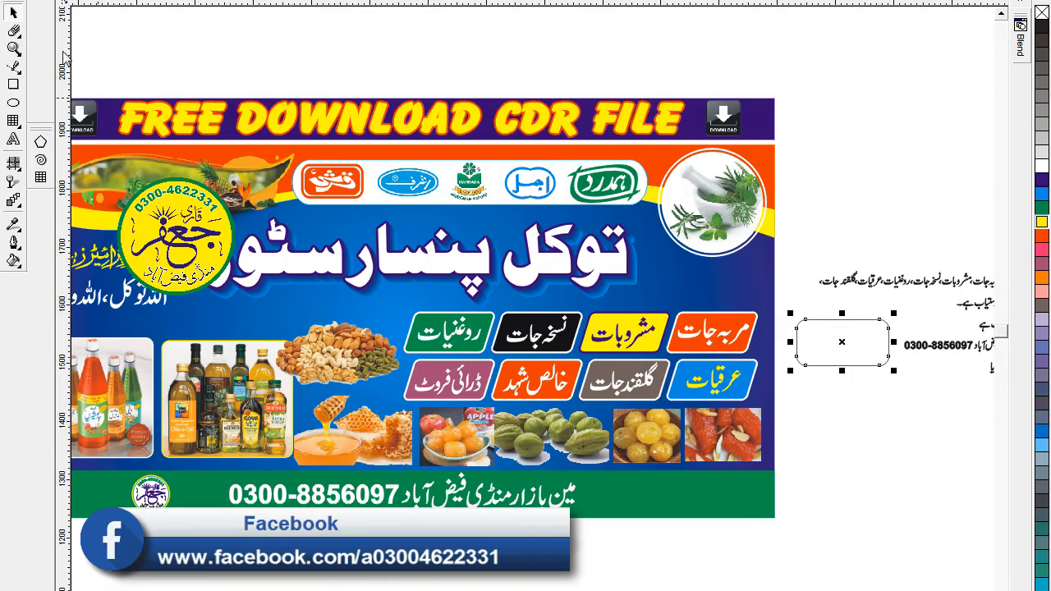
- Skew the rounded rectangle into a slanted label shape and shrink it to about the size of the banner's category labels
click(825, 329)
drag(841, 315, 850, 315)
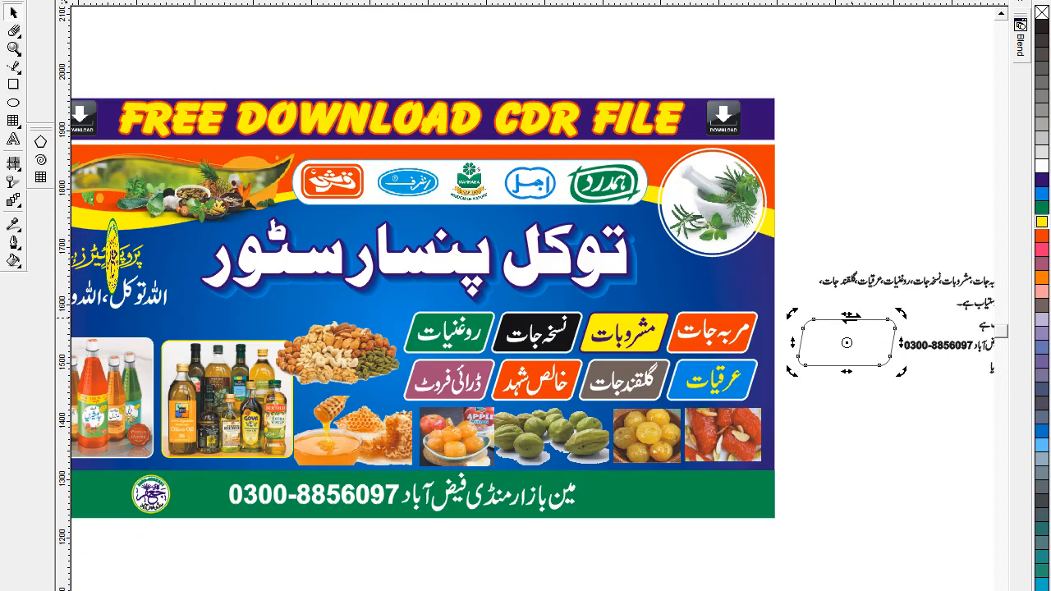
click(858, 388)
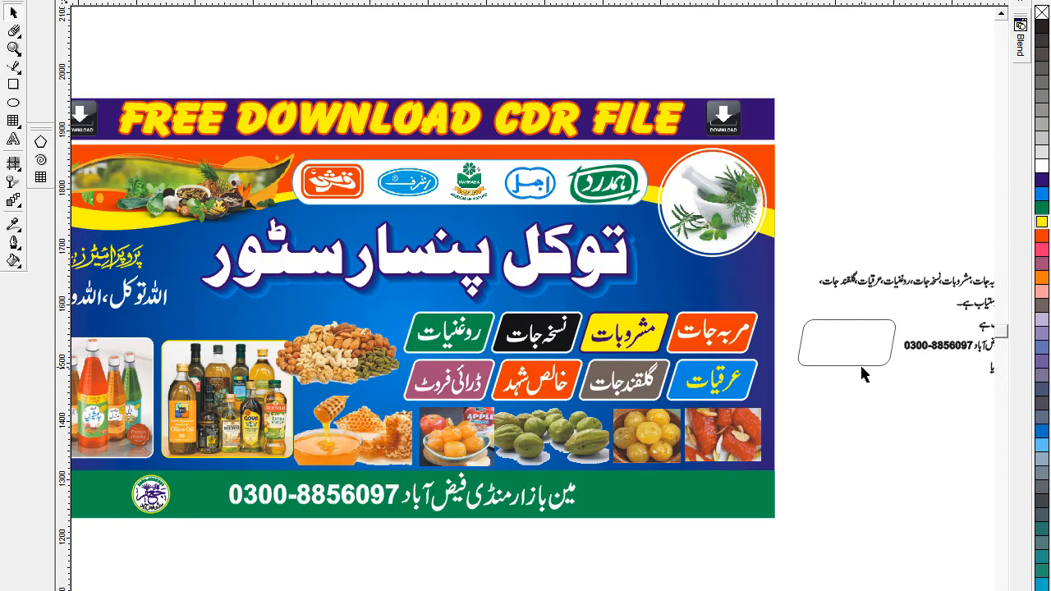
click(861, 367)
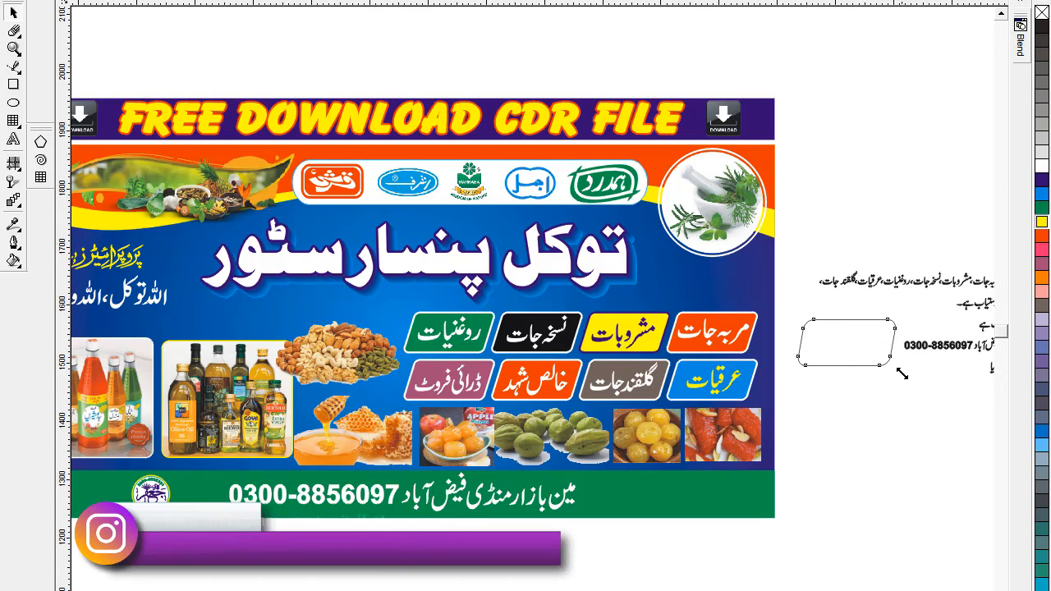
click(906, 371)
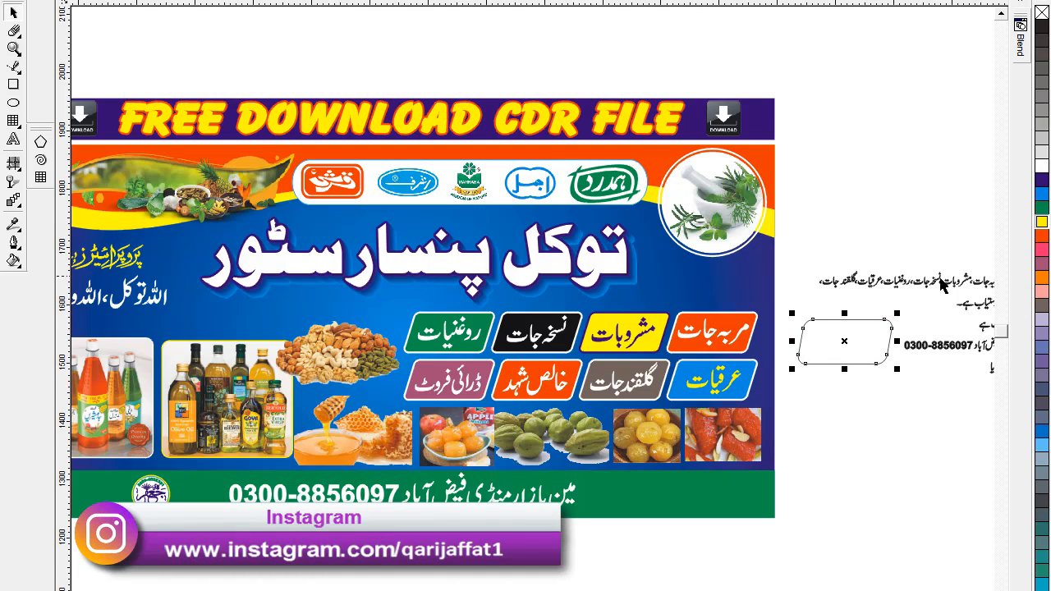
click(988, 590)
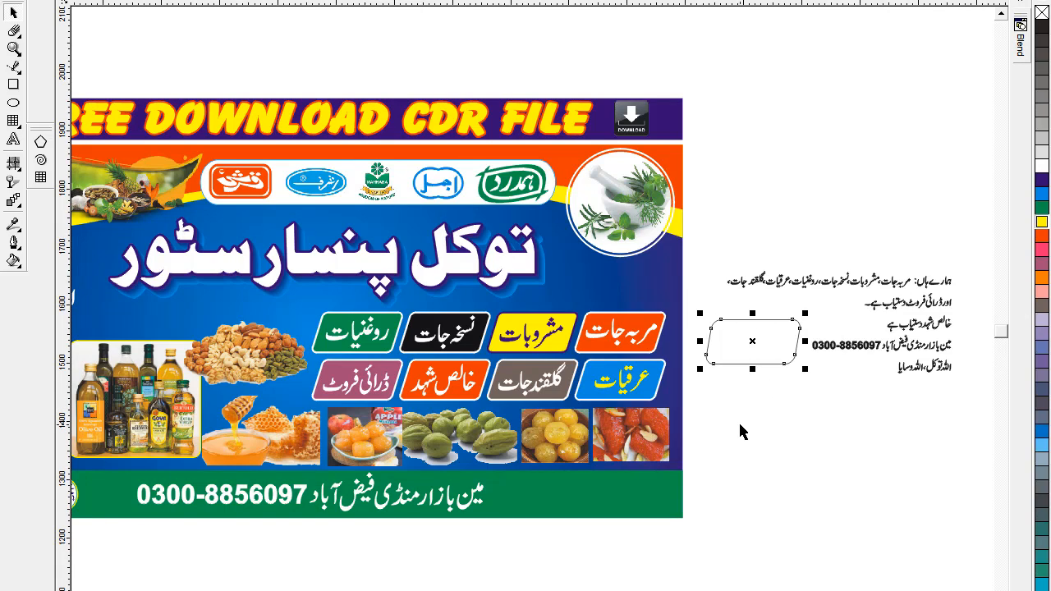
click(712, 380)
click(711, 371)
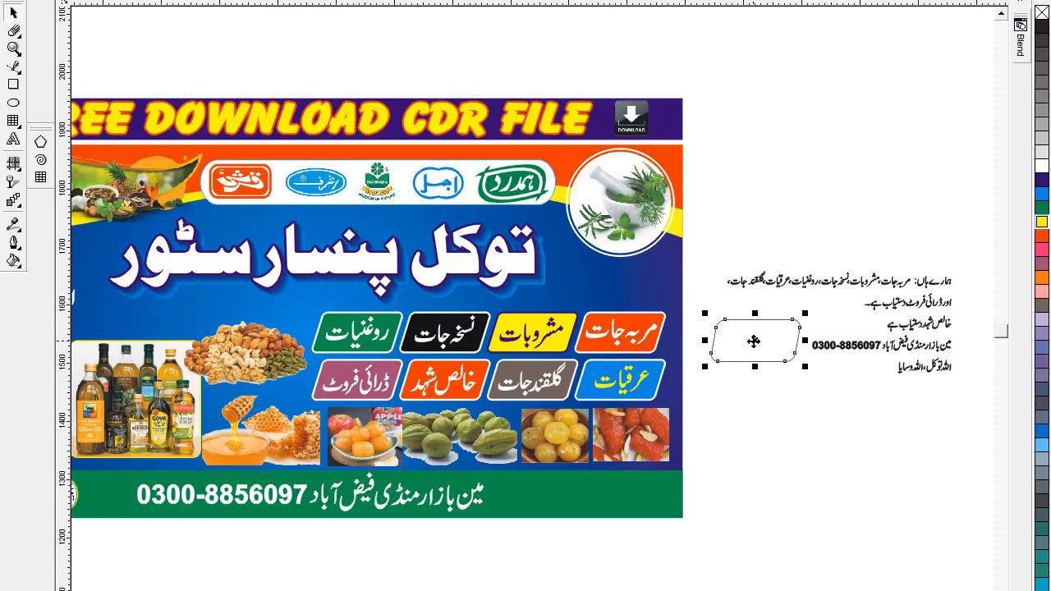
- Place a copy of the slanted shape above the banner's orange label, try a yellow fill and settle on pink
drag(751, 343, 621, 286)
drag(575, 259, 578, 261)
click(1042, 222)
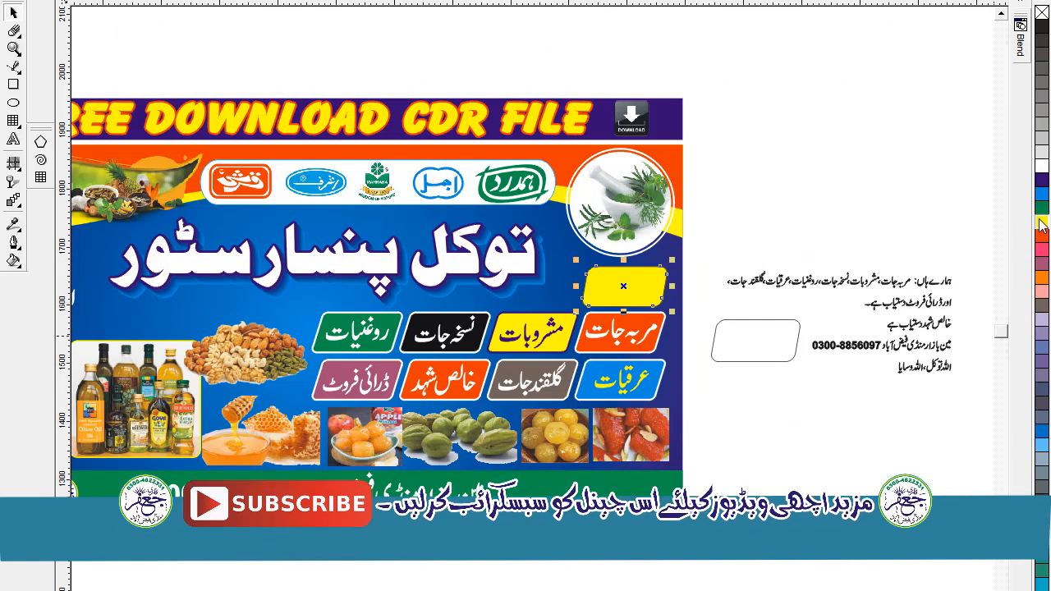
click(875, 207)
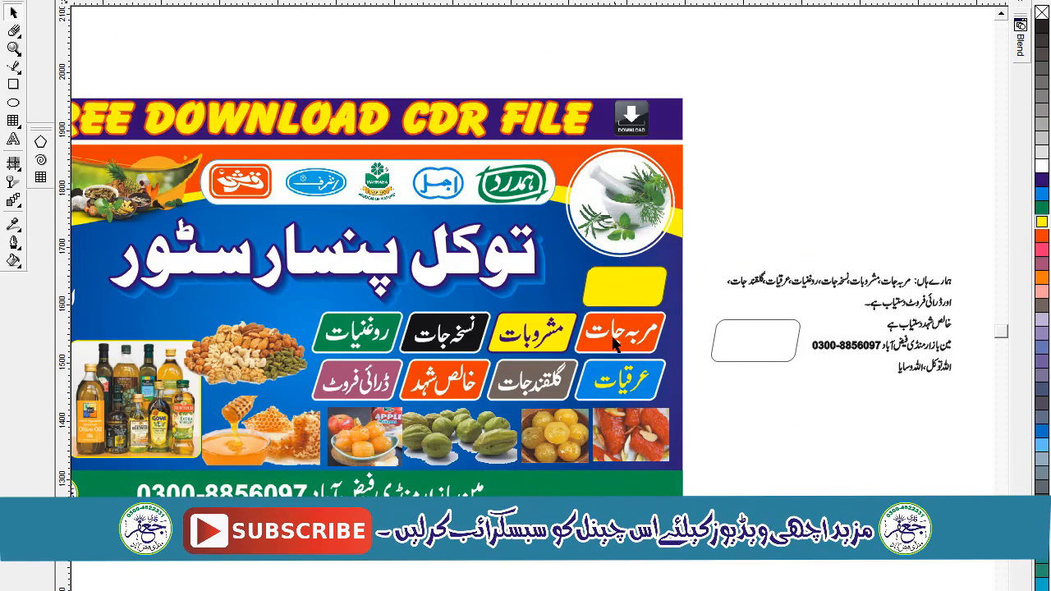
click(617, 302)
click(1044, 251)
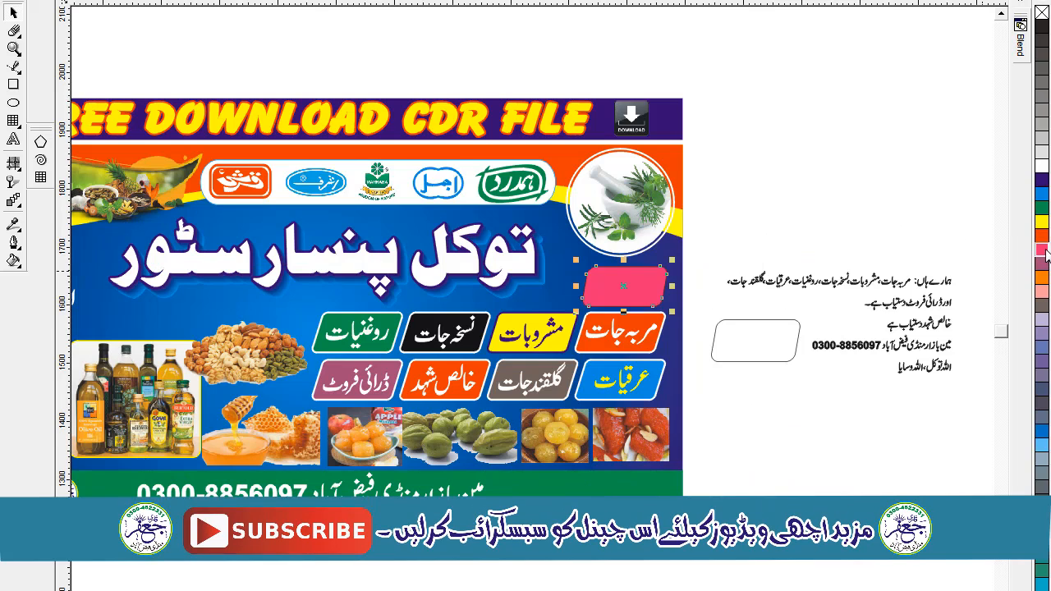
- Give the pink label a white outline with a width of 2
right_click(1042, 167)
key(F12)
drag(404, 204, 370, 206)
text(2)
click(395, 342)
click(382, 391)
click(464, 392)
click(509, 414)
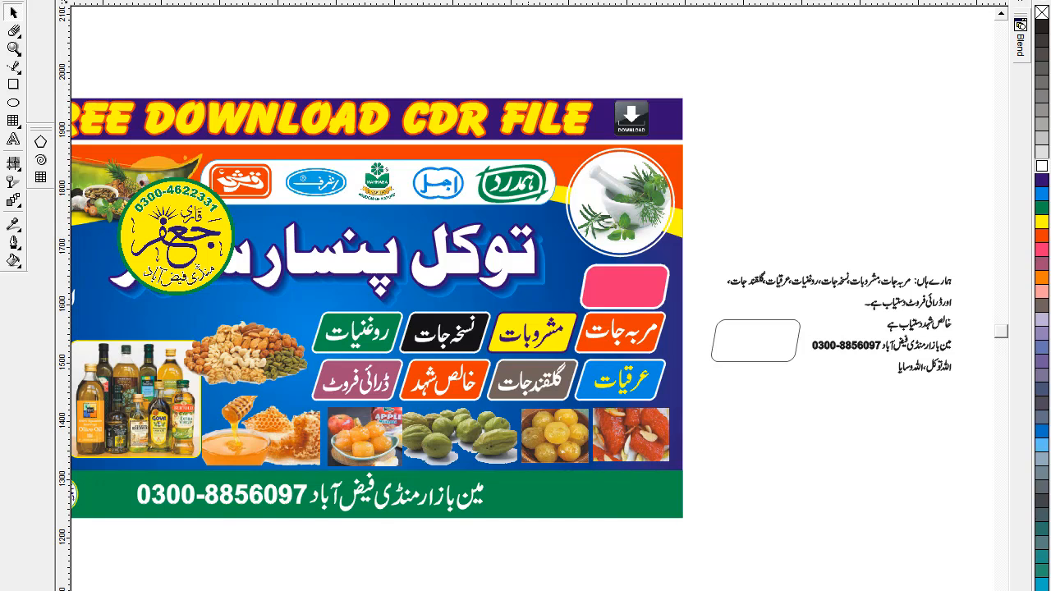
- Delete the unfilled slanted shape and the Urdu text lines beside the banner
scroll(532, 328, left, 2)
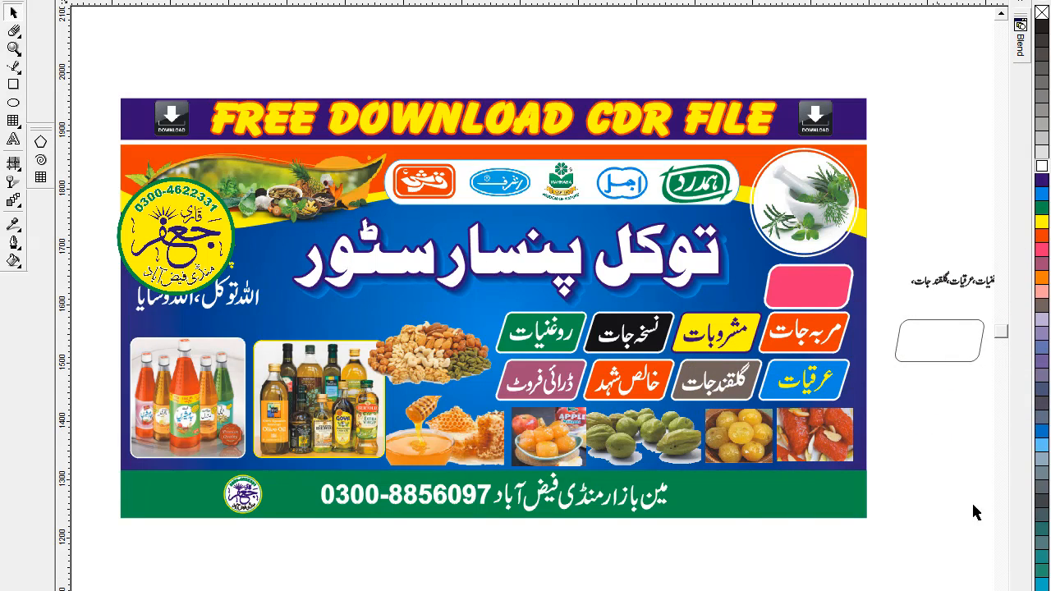
scroll(532, 307, right, 1)
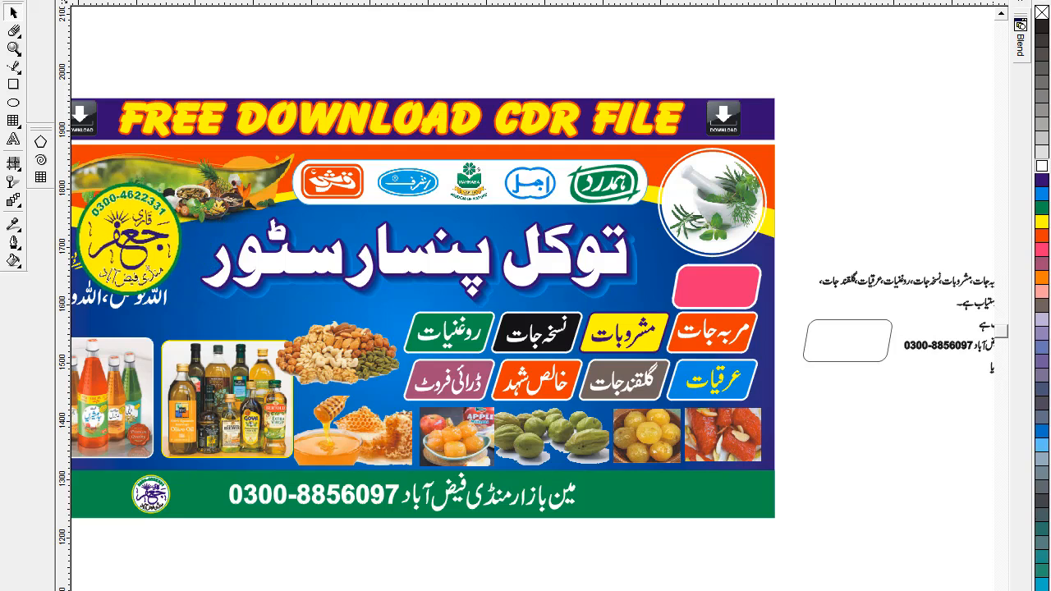
scroll(532, 308, right, 1)
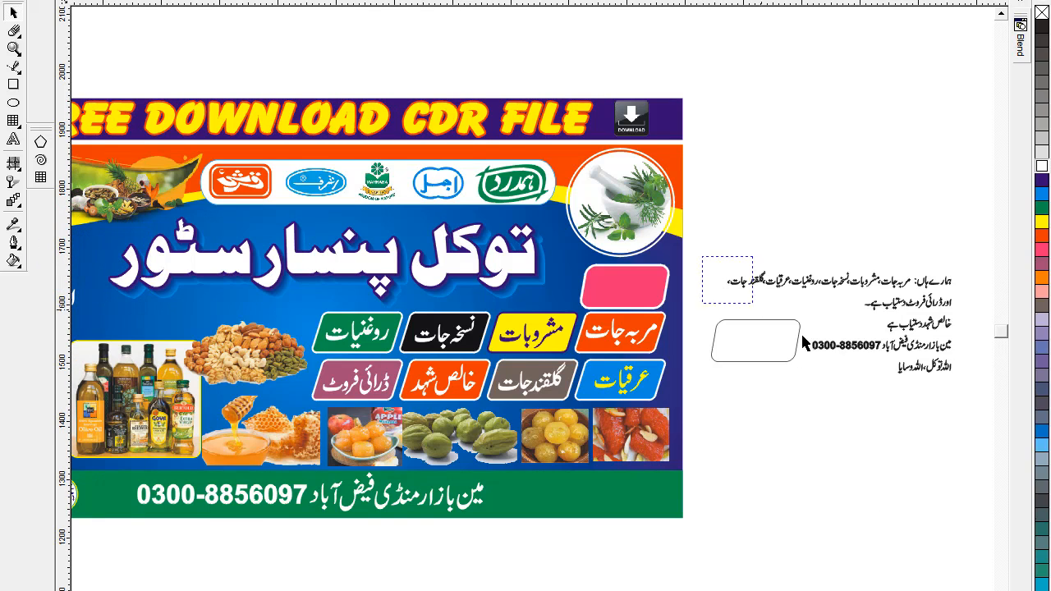
drag(971, 410, 974, 410)
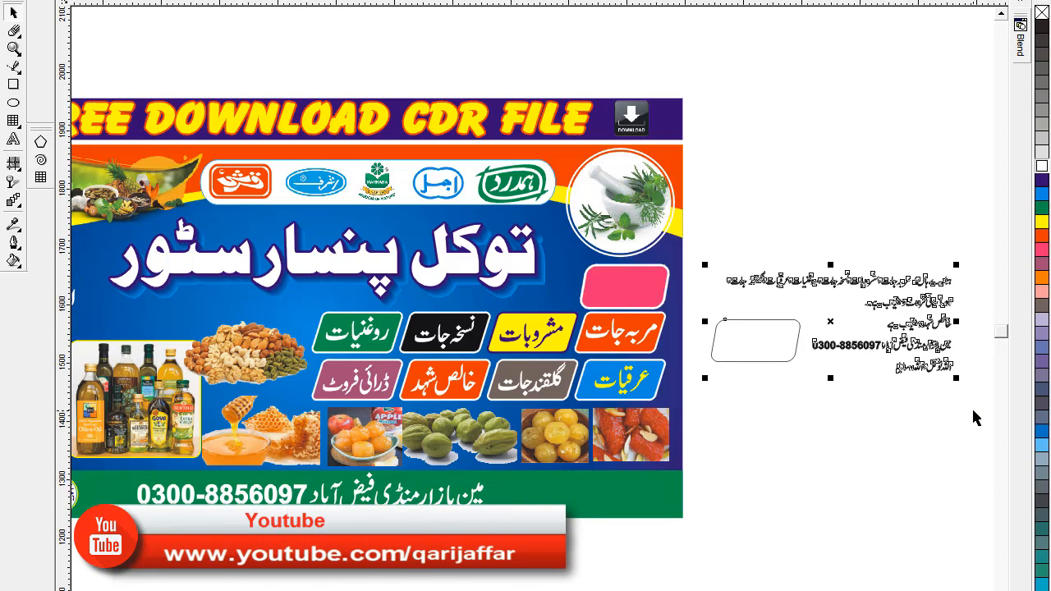
key(Delete)
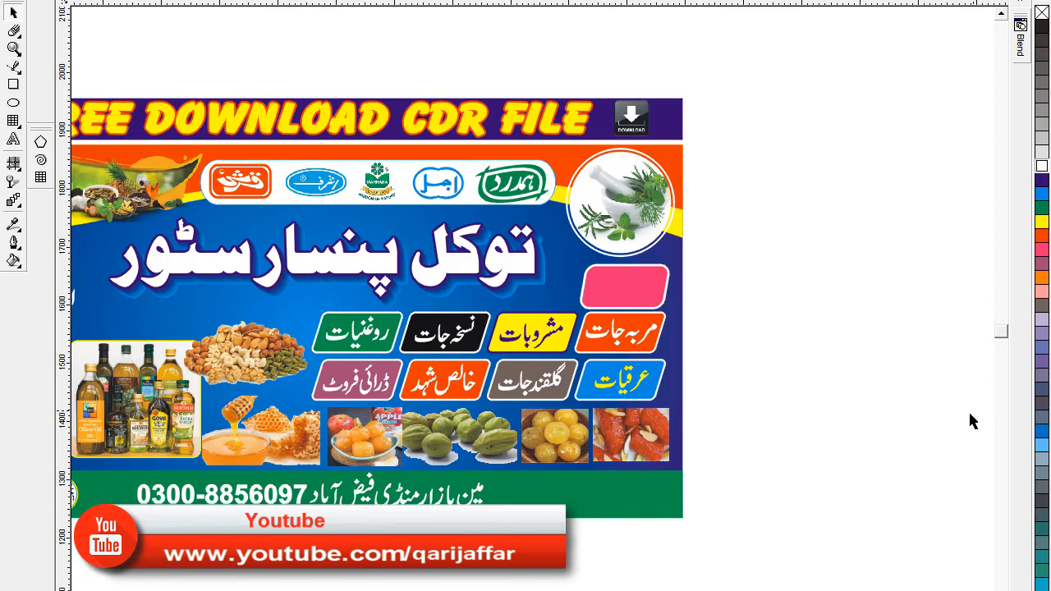
scroll(525, 308, left, 2)
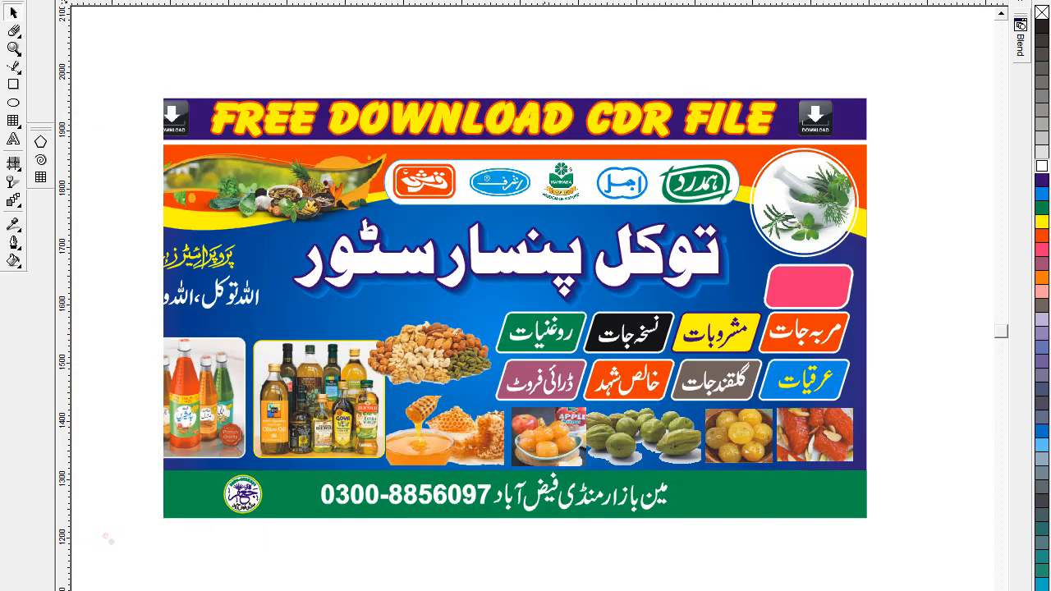